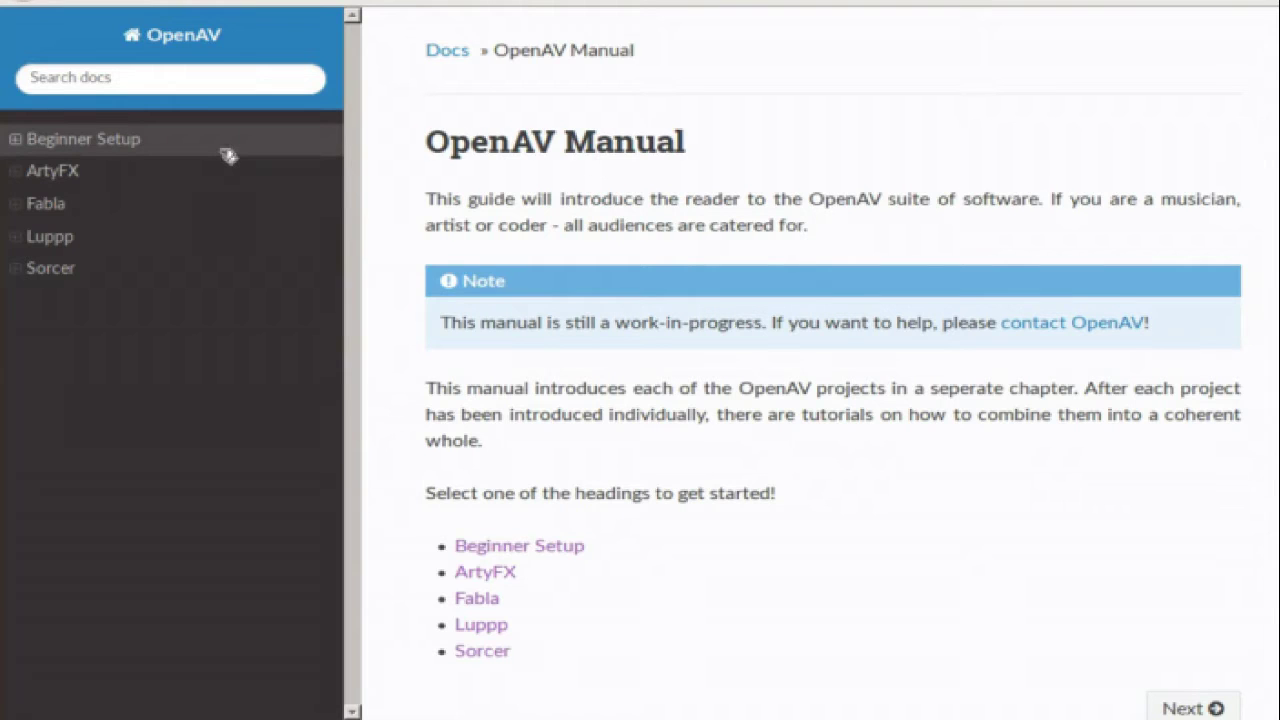
Step: Read the Beginner Setup chapter's LV2 Plugin and JACK sections
click(100, 140)
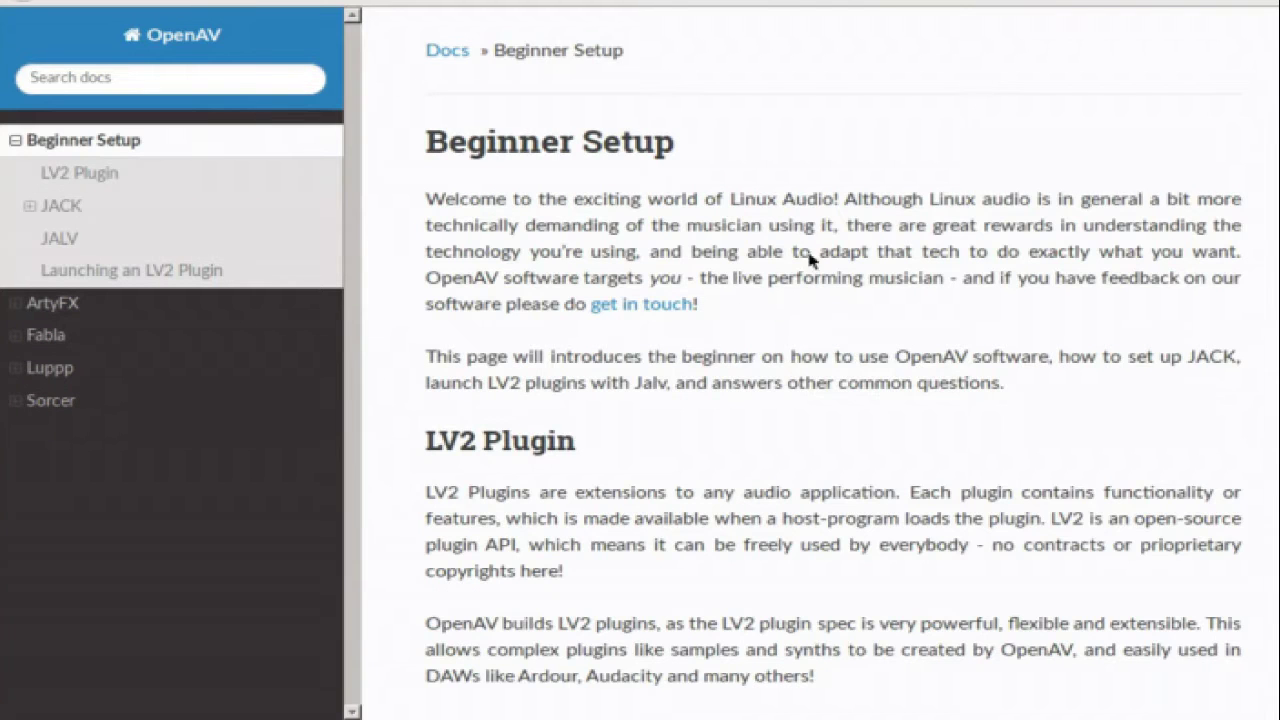
scroll(810, 258, down, 2)
click(163, 180)
click(171, 208)
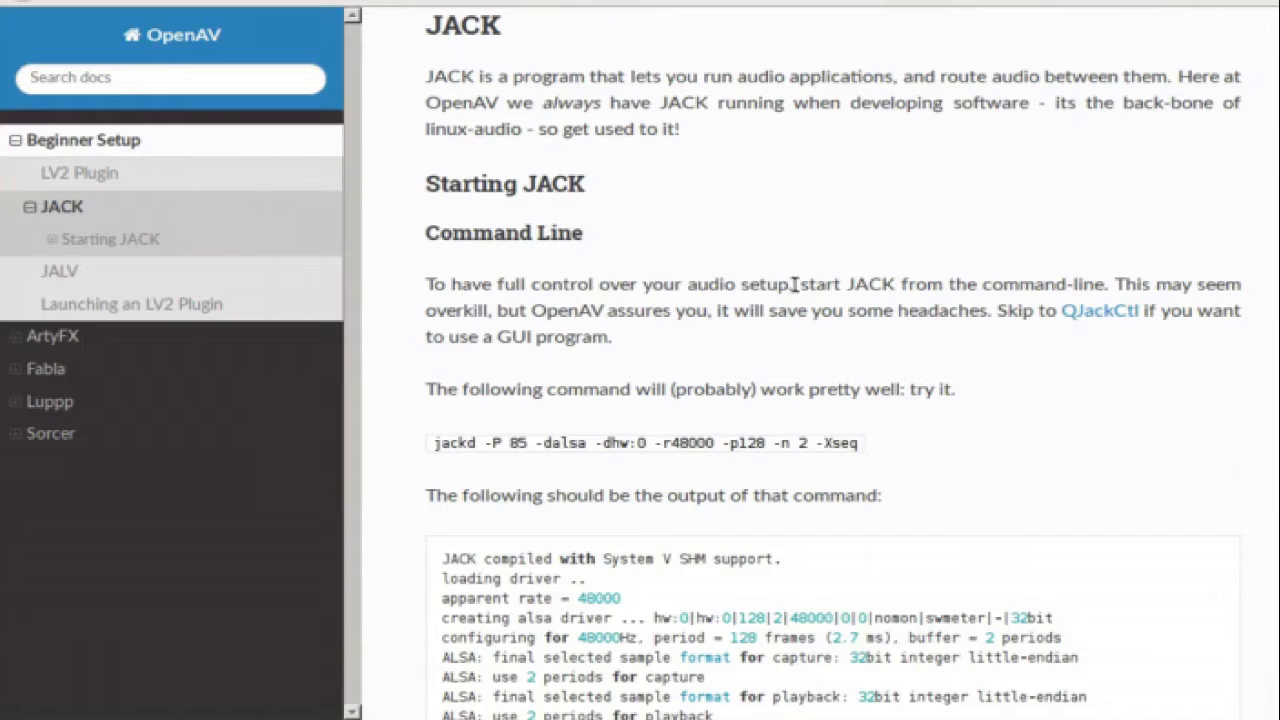
Step: Browse the ArtyFX chapter, including the Filta filter and Roomy reverb descriptions
click(131, 337)
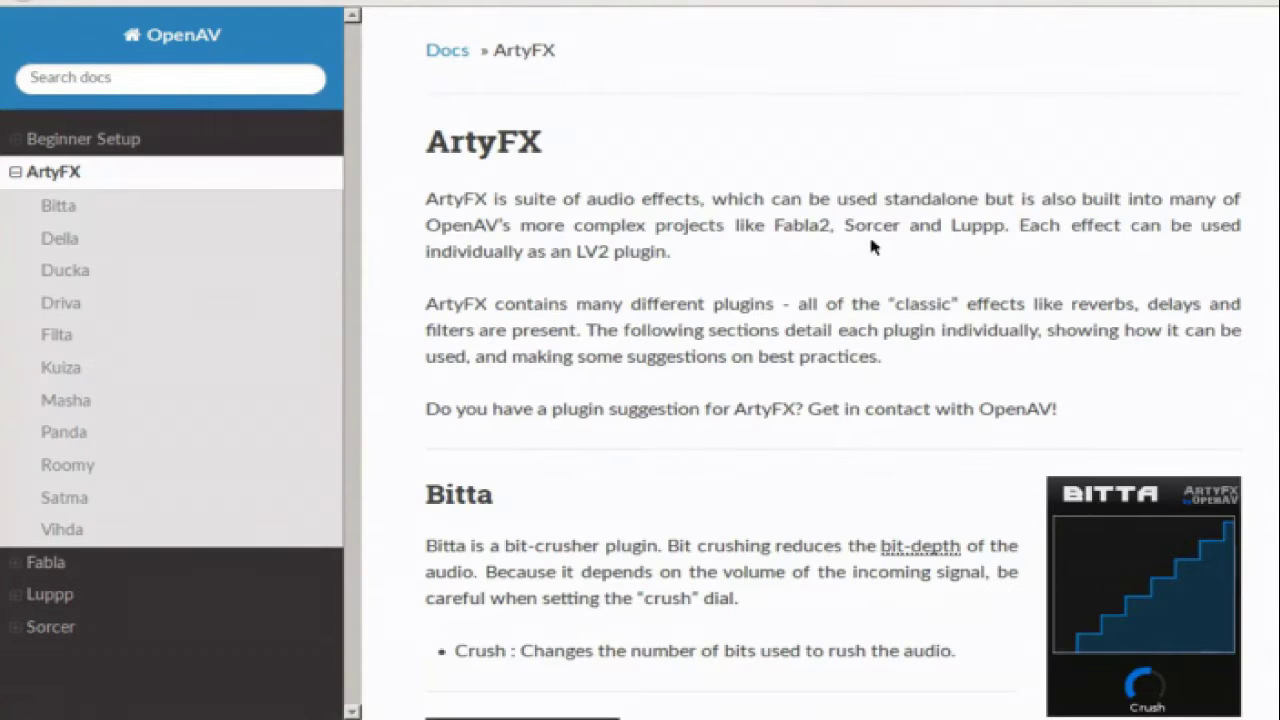
scroll(860, 255, down, 20)
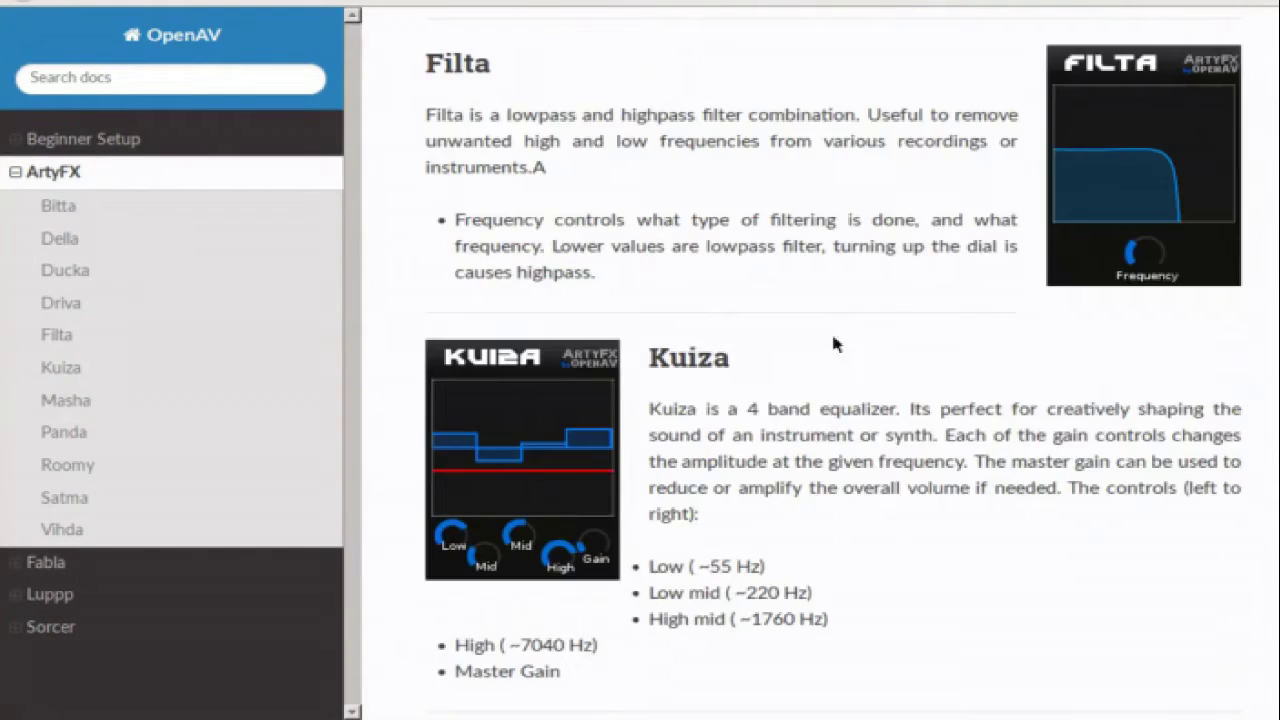
scroll(830, 320, down, 10)
scroll(826, 290, down, 5)
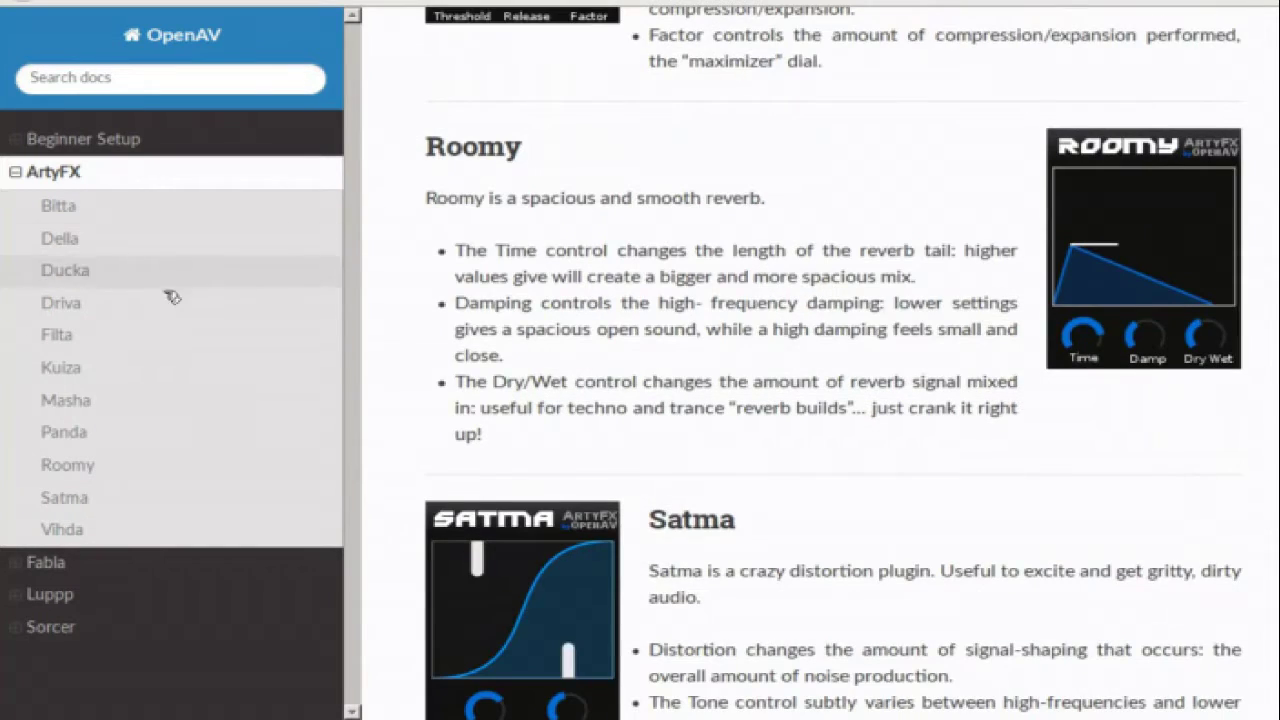
click(180, 334)
click(255, 470)
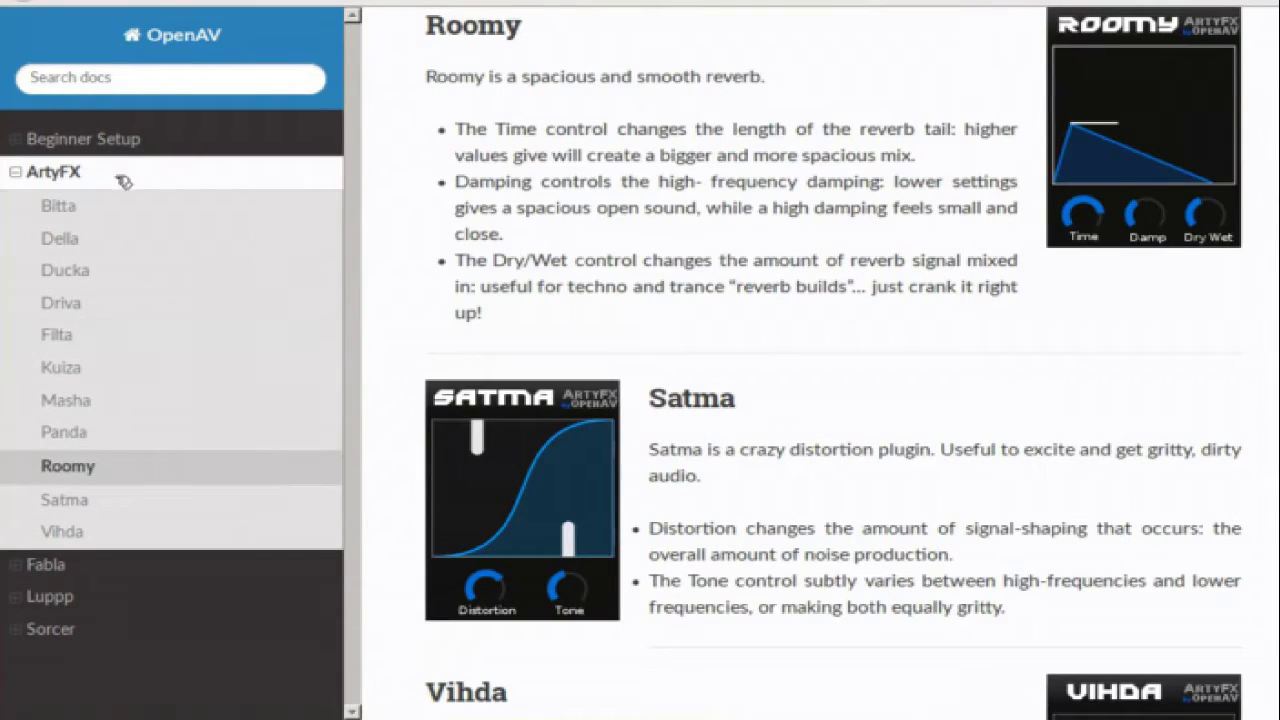
Step: Scroll through the Fabla chapter, then go to the Luppp chapter
click(109, 567)
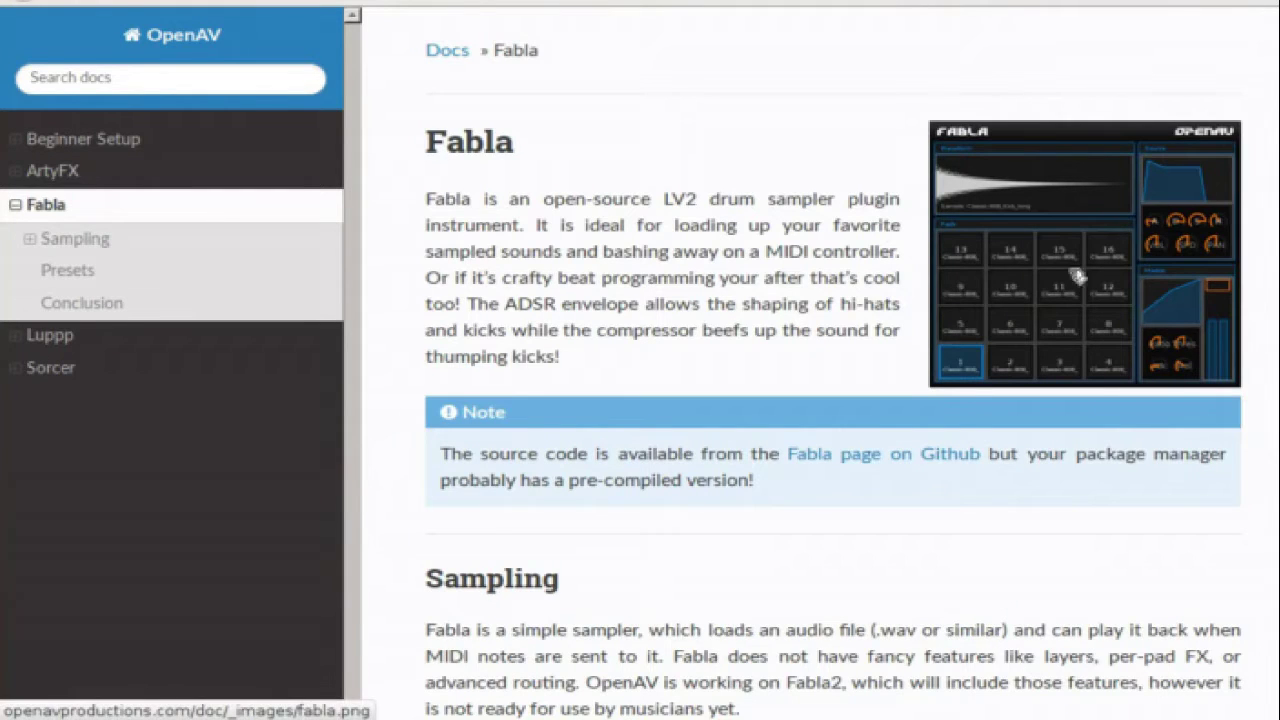
scroll(1100, 262, down, 1)
scroll(735, 283, down, 5)
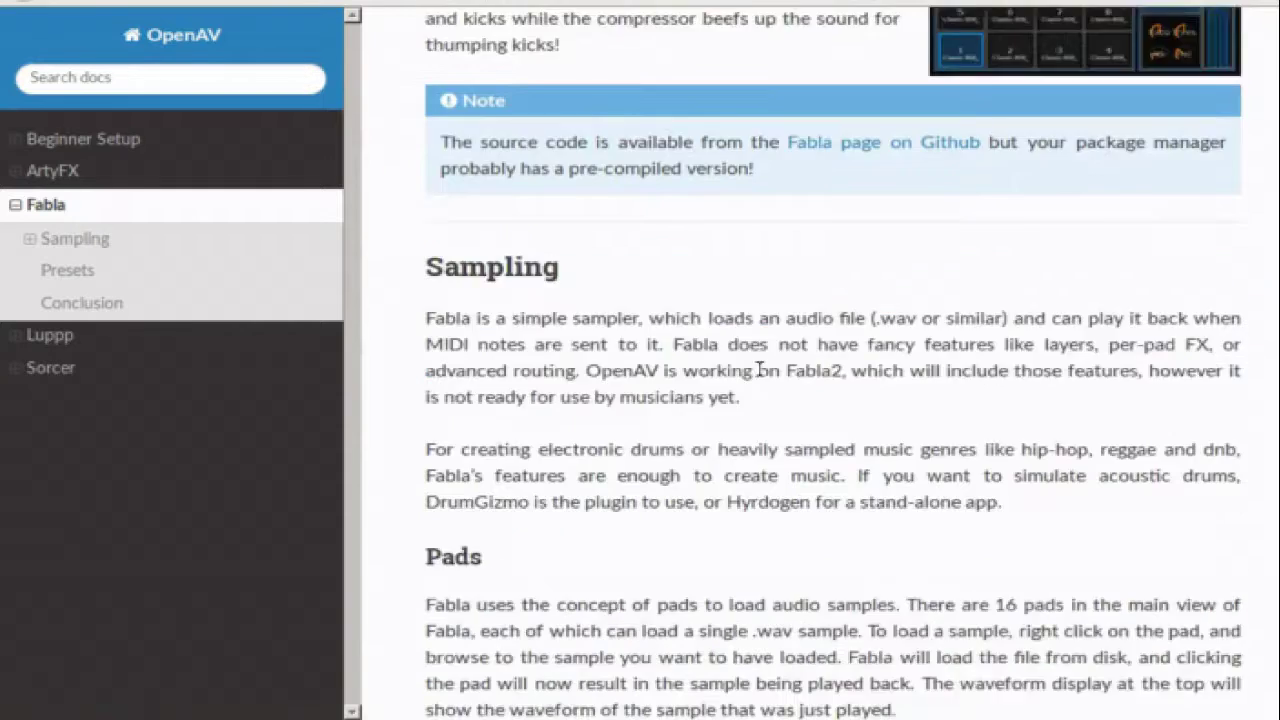
scroll(806, 341, down, 5)
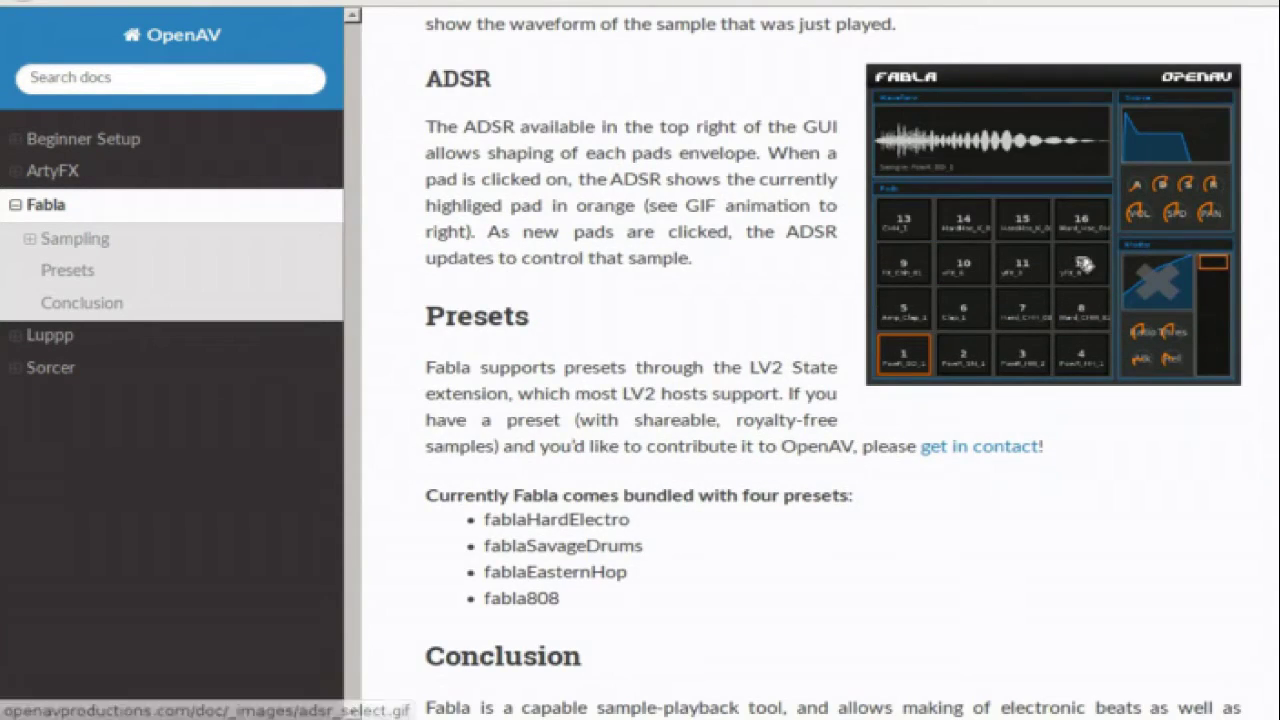
scroll(669, 361, up, 1)
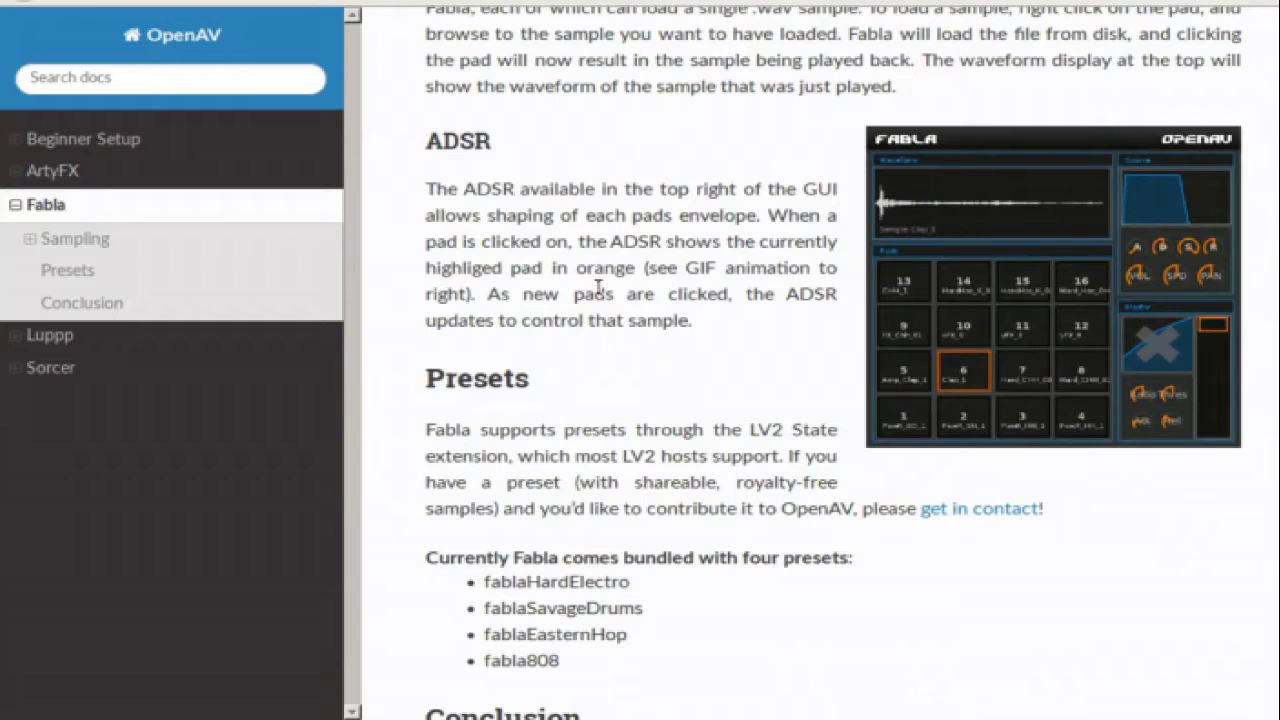
click(94, 338)
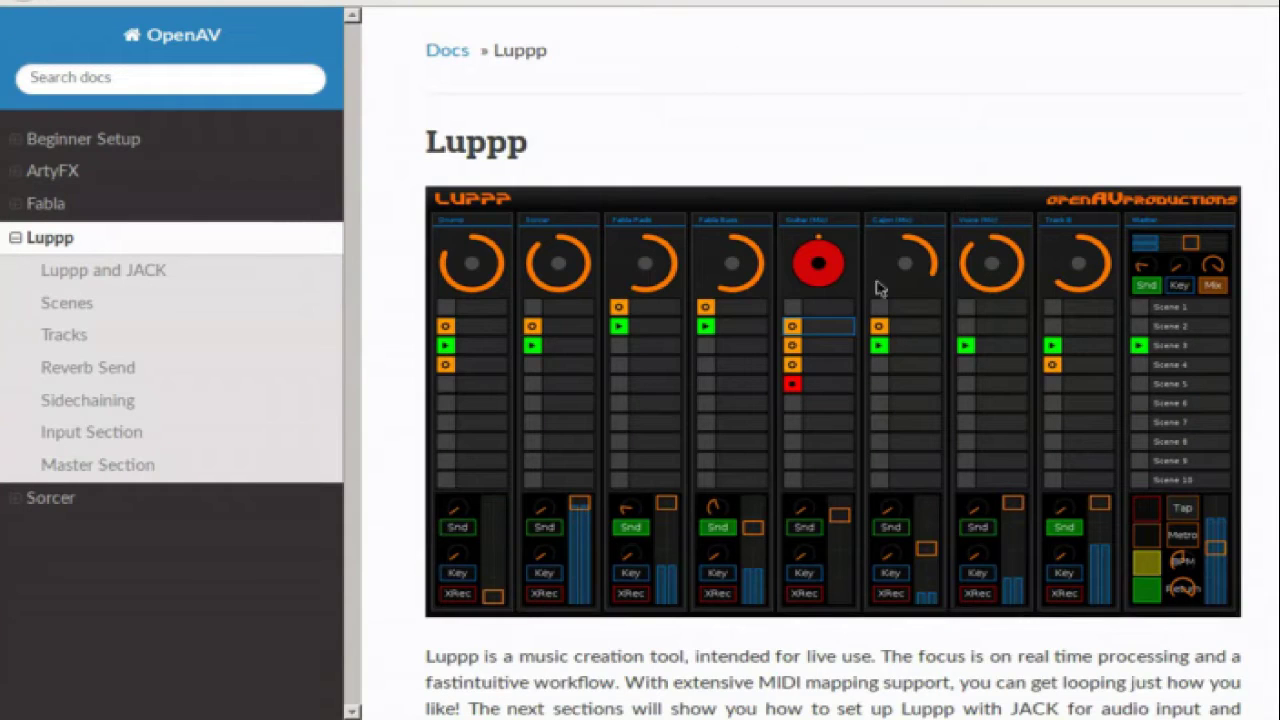
Step: Scroll through the Luppp documentation and jump to its Input Section
scroll(912, 369, down, 8)
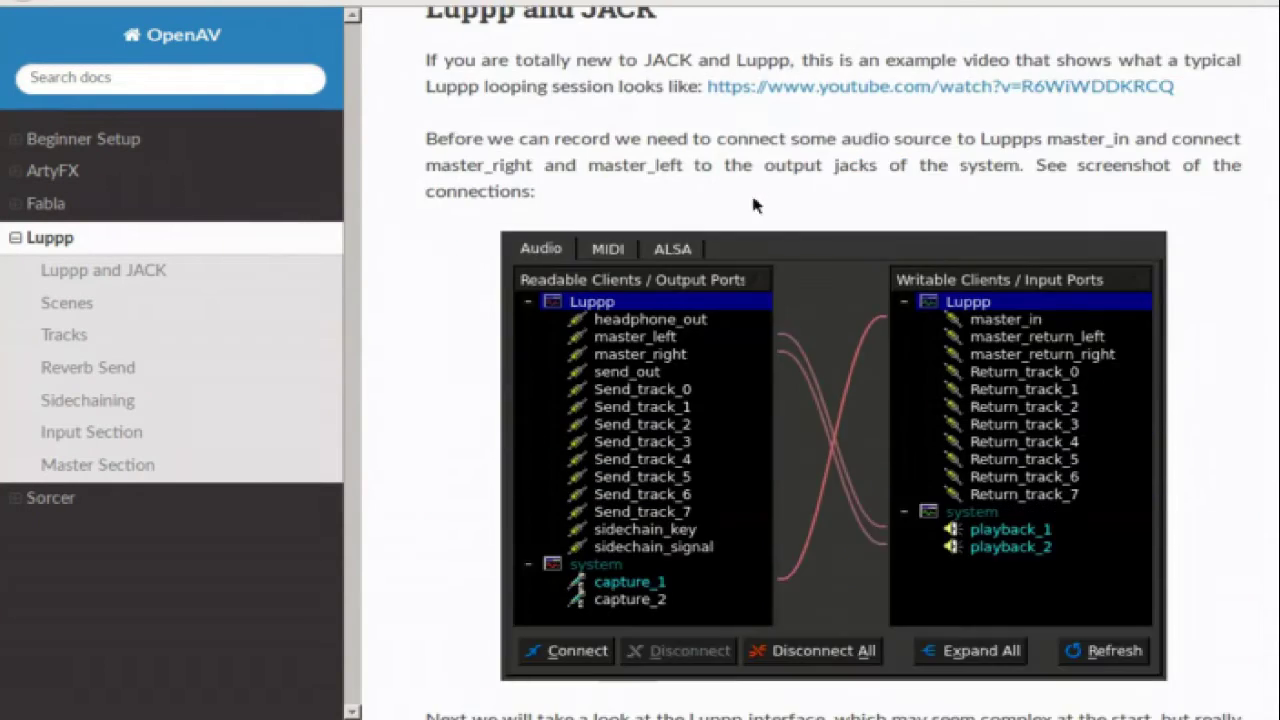
scroll(540, 293, down, 1)
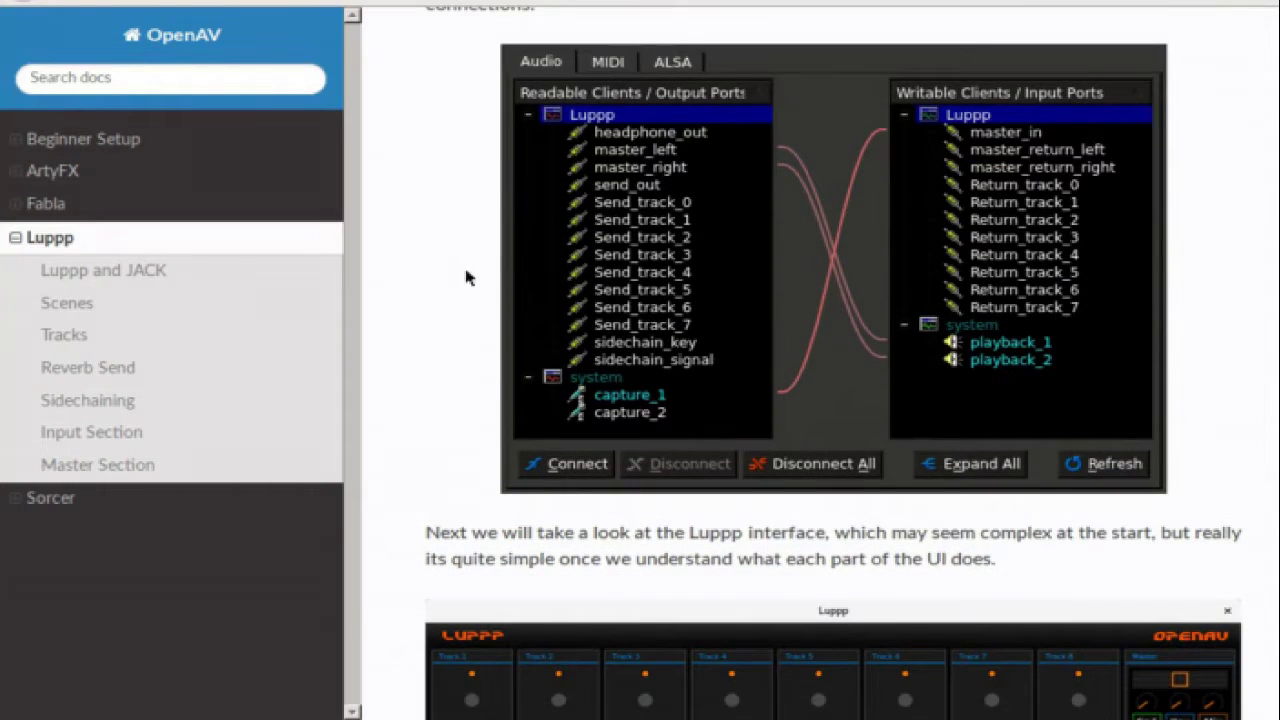
scroll(466, 277, down, 1)
scroll(450, 268, up, 1)
scroll(465, 335, down, 5)
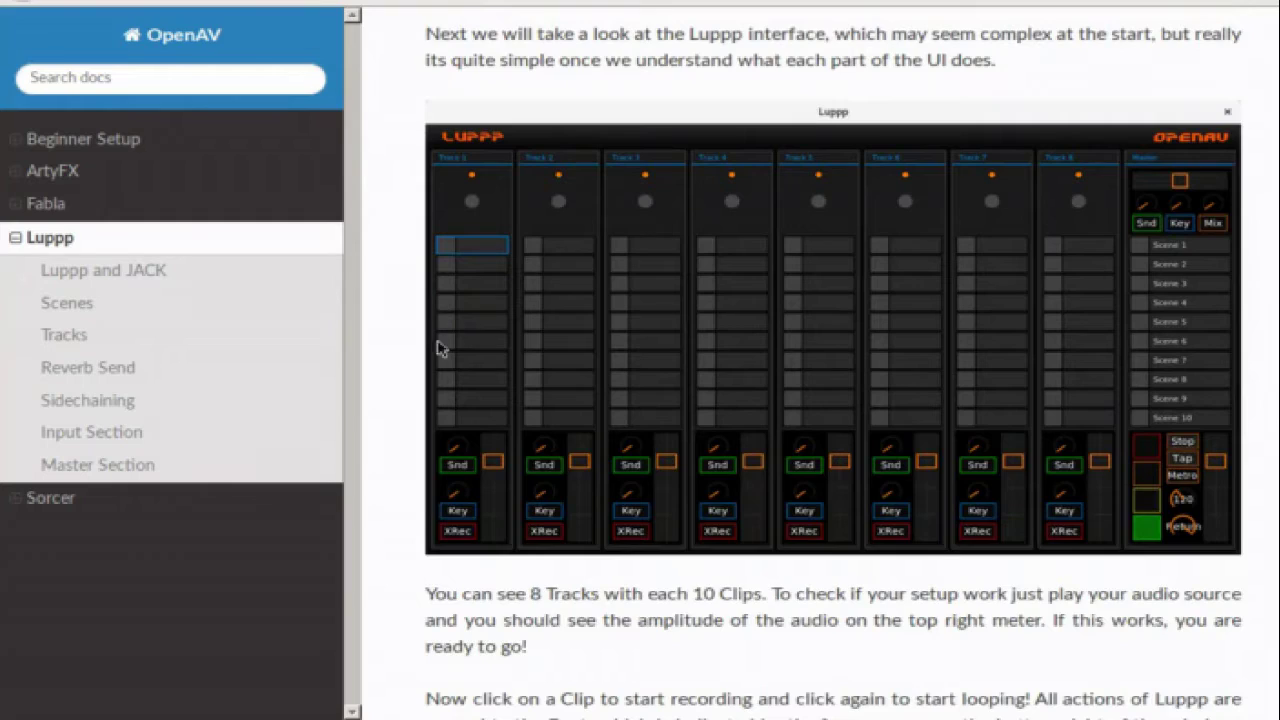
scroll(838, 377, down, 12)
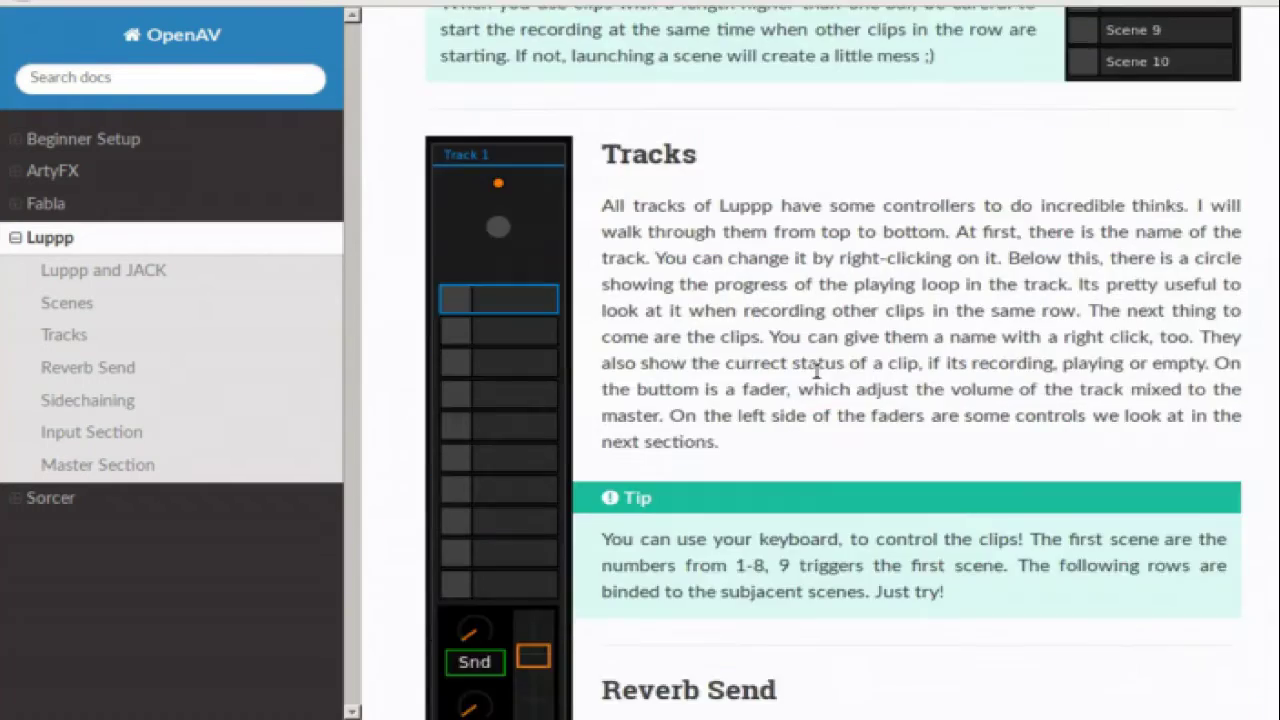
scroll(816, 372, down, 11)
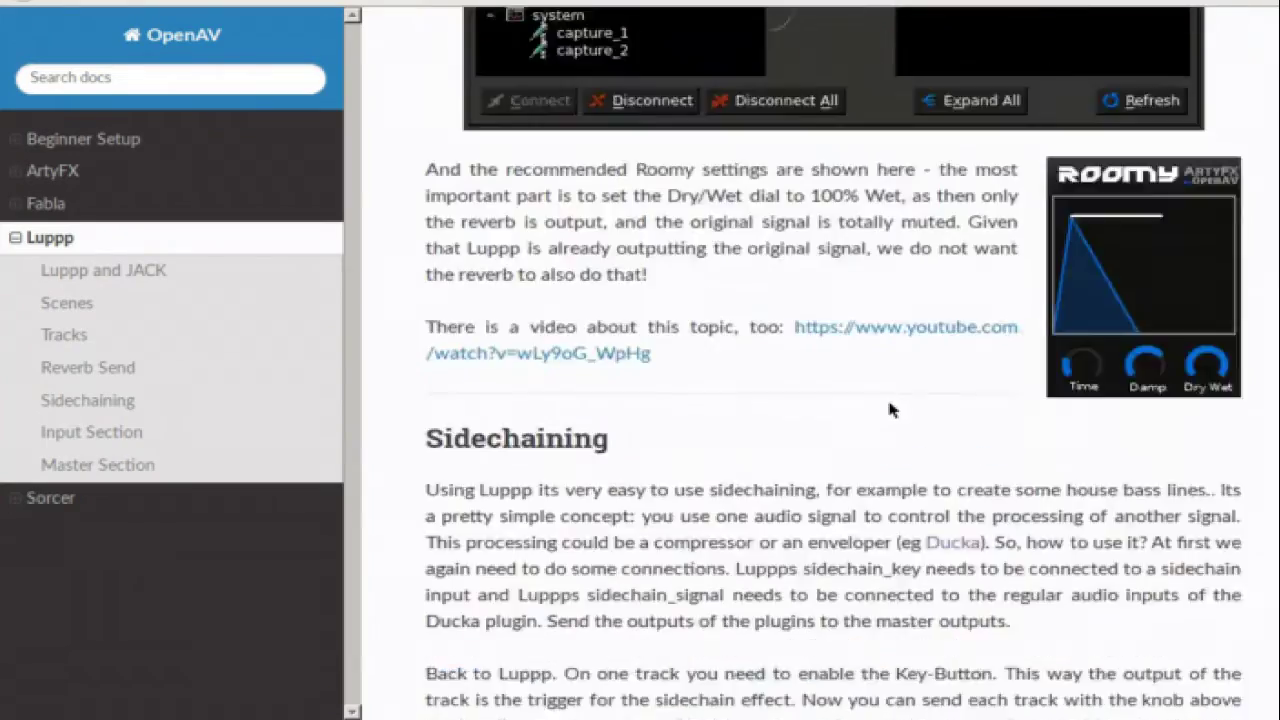
scroll(893, 410, down, 4)
click(186, 434)
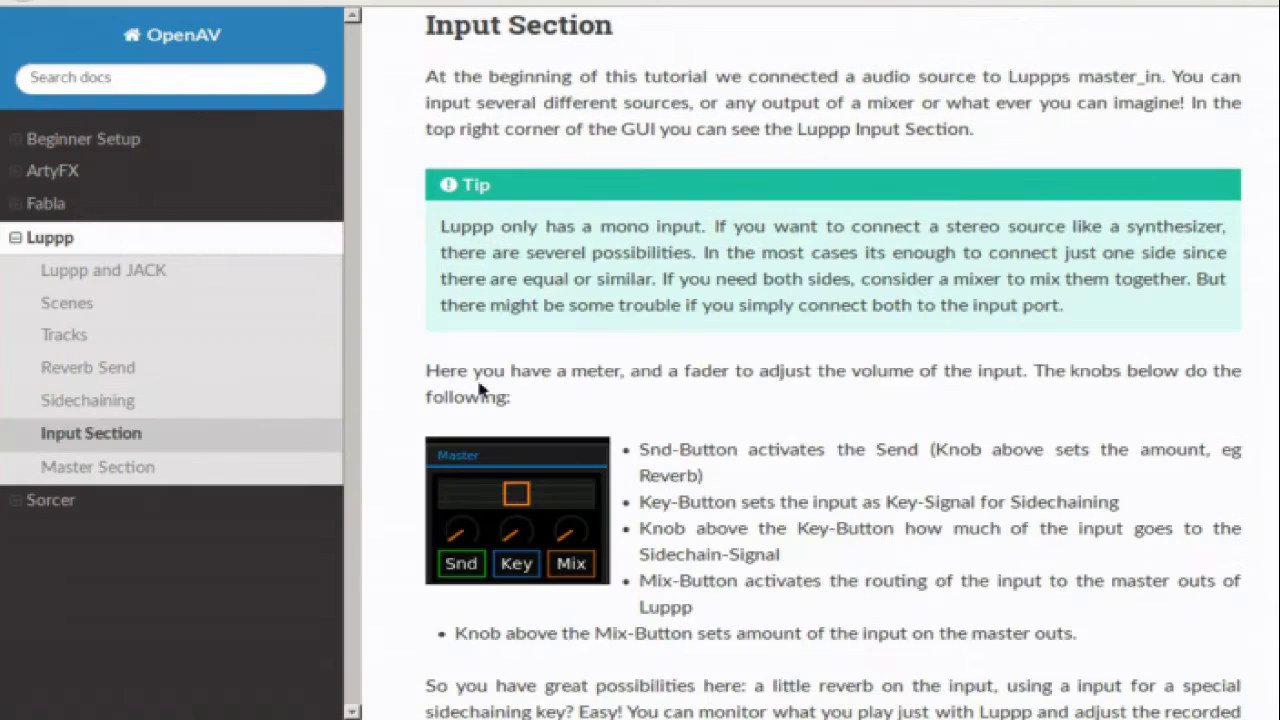
Step: Go to the Sorcer page and scroll down to its Oscillators section
click(230, 508)
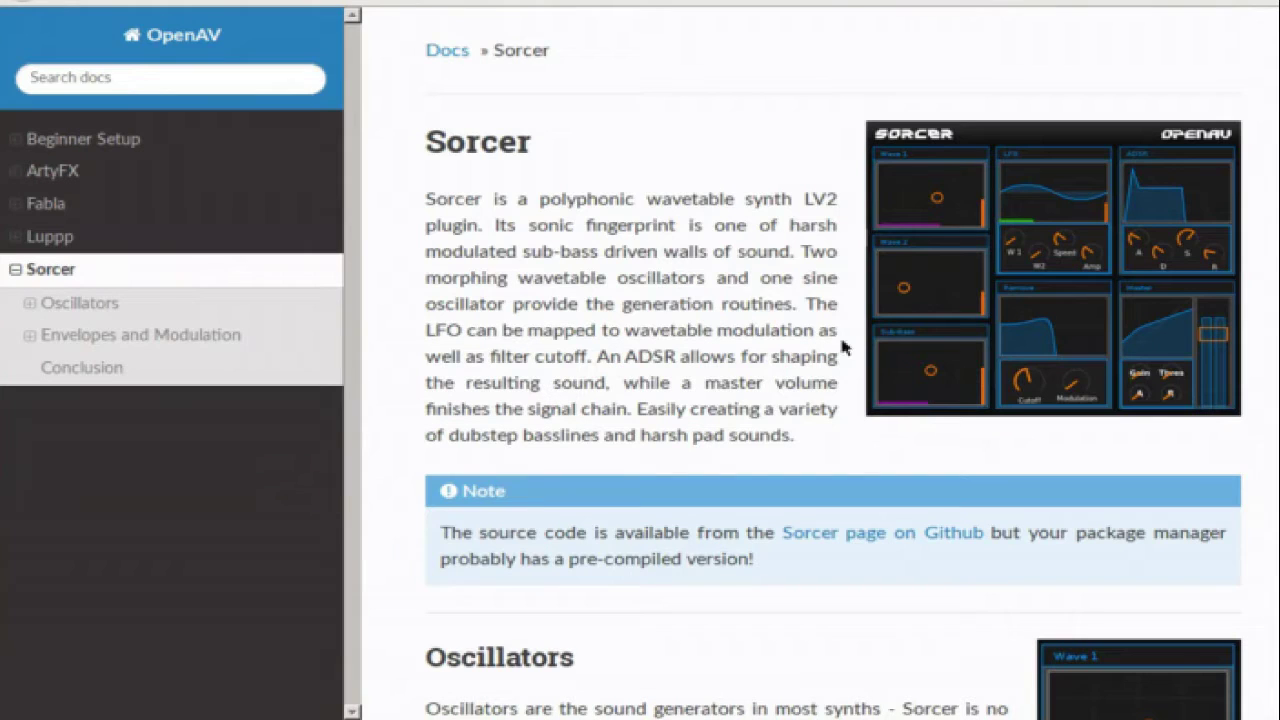
scroll(668, 287, down, 6)
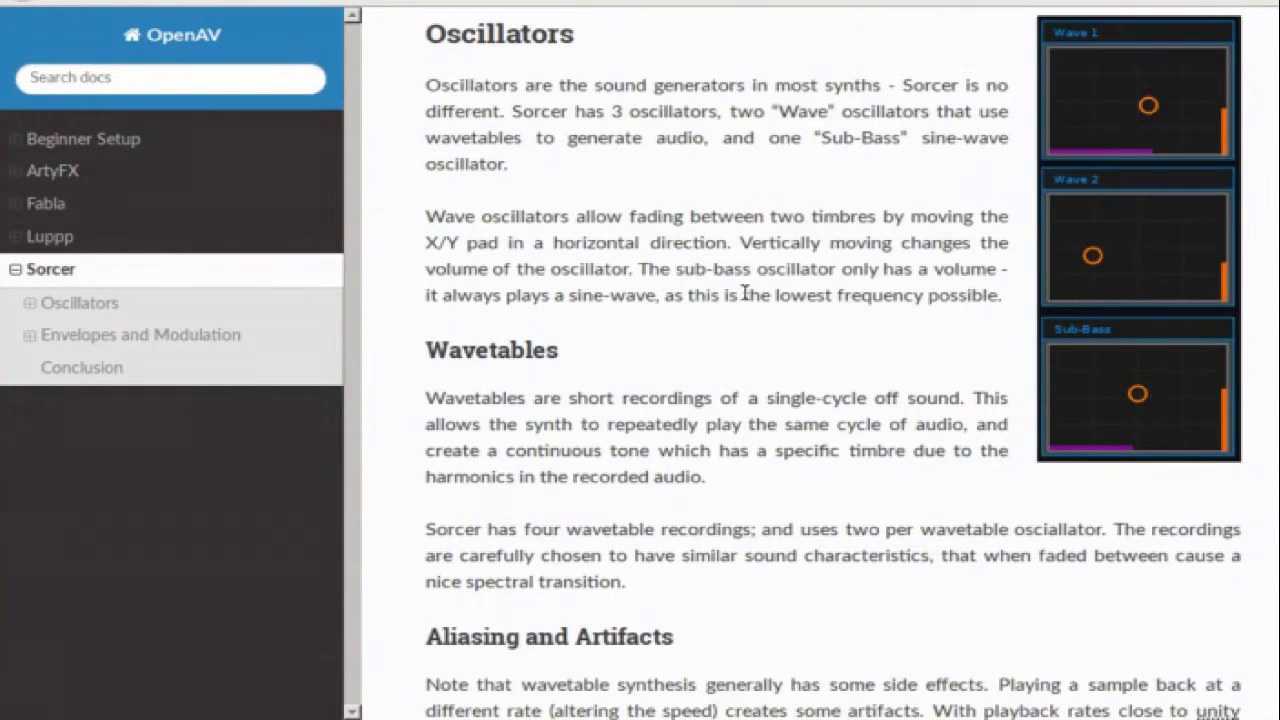
scroll(720, 370, up, 4)
scroll(750, 392, down, 3)
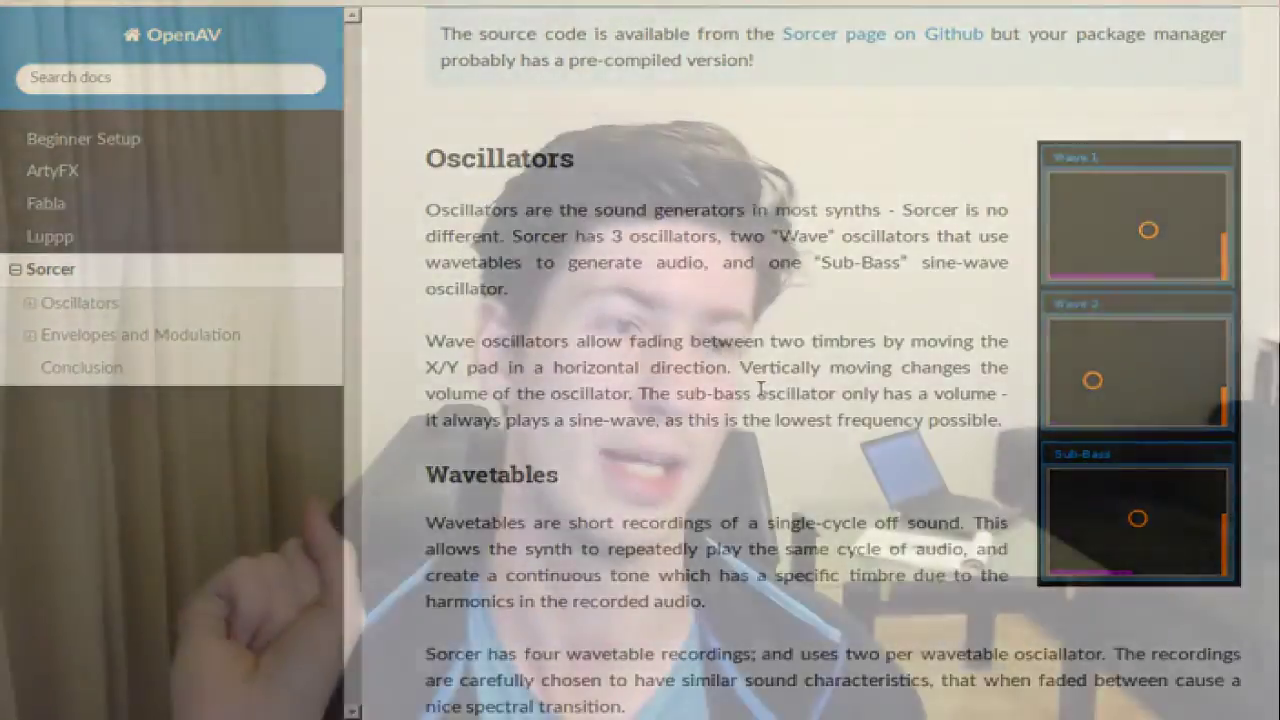
scroll(758, 384, down, 5)
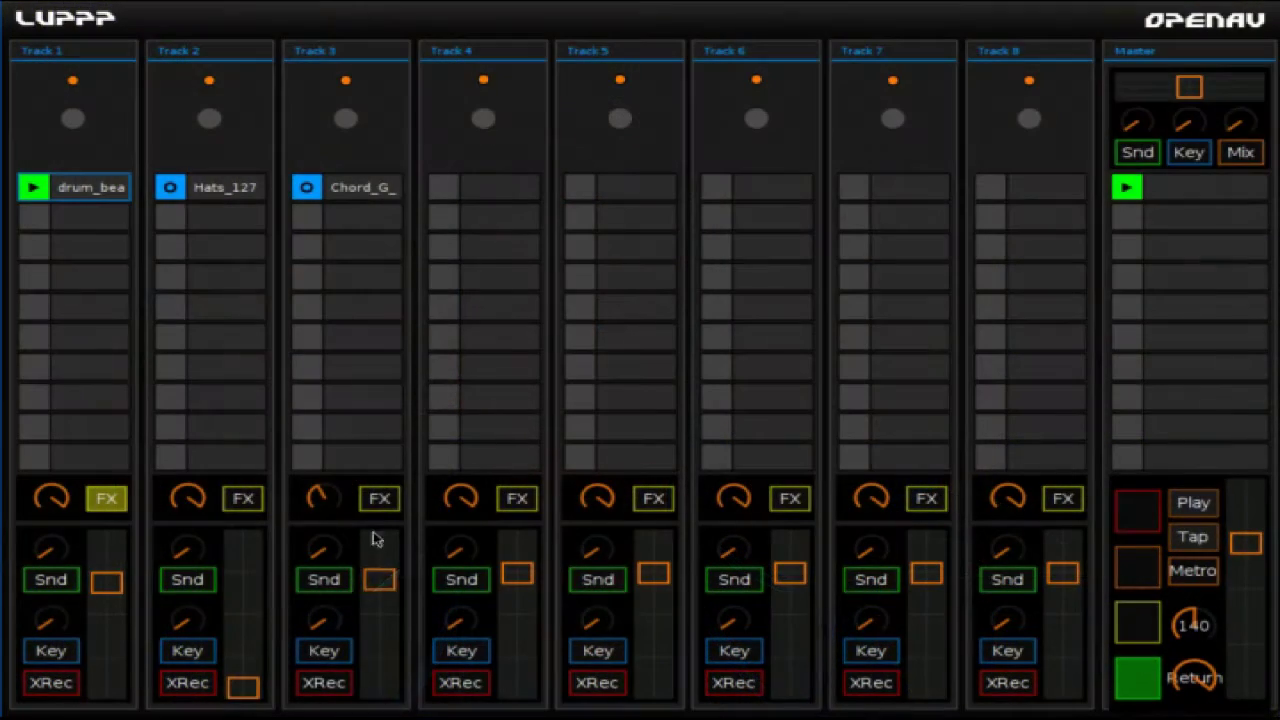
Step: Lower Track 3's volume, launch the first scene, start the transport, and trim the master volume
drag(379, 579, 379, 686)
click(1141, 196)
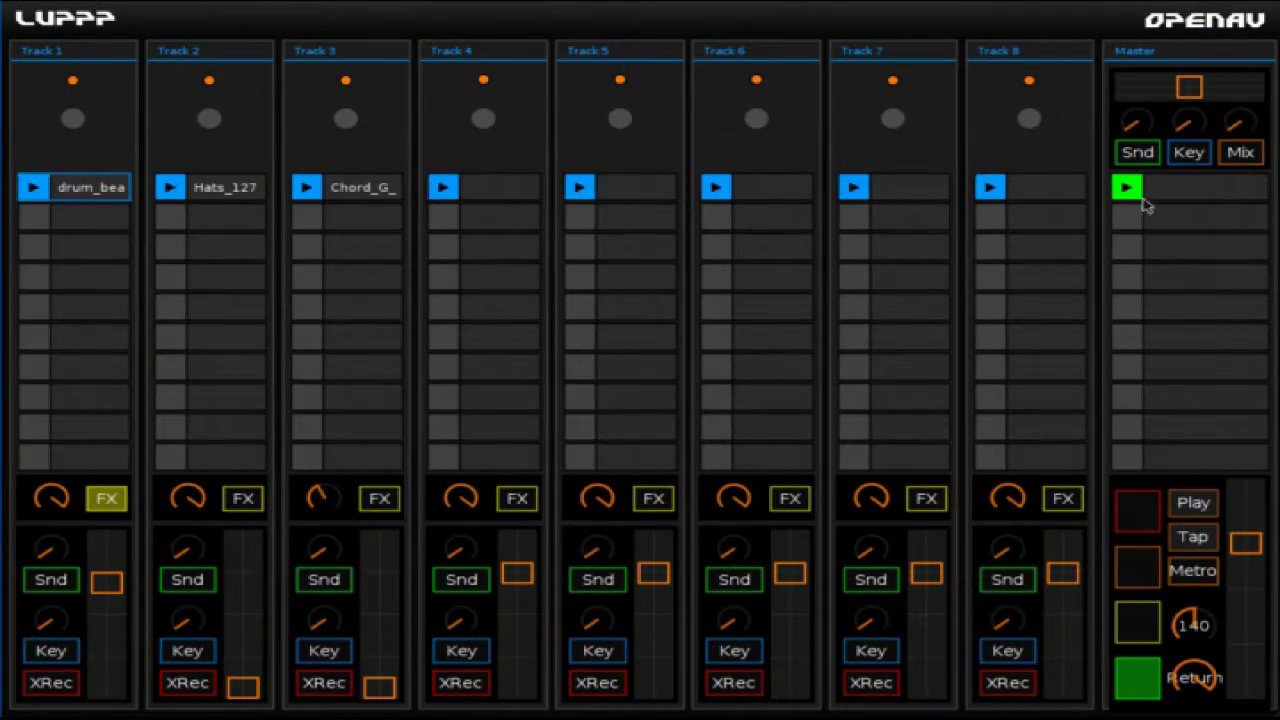
click(1172, 510)
drag(1245, 543, 1245, 568)
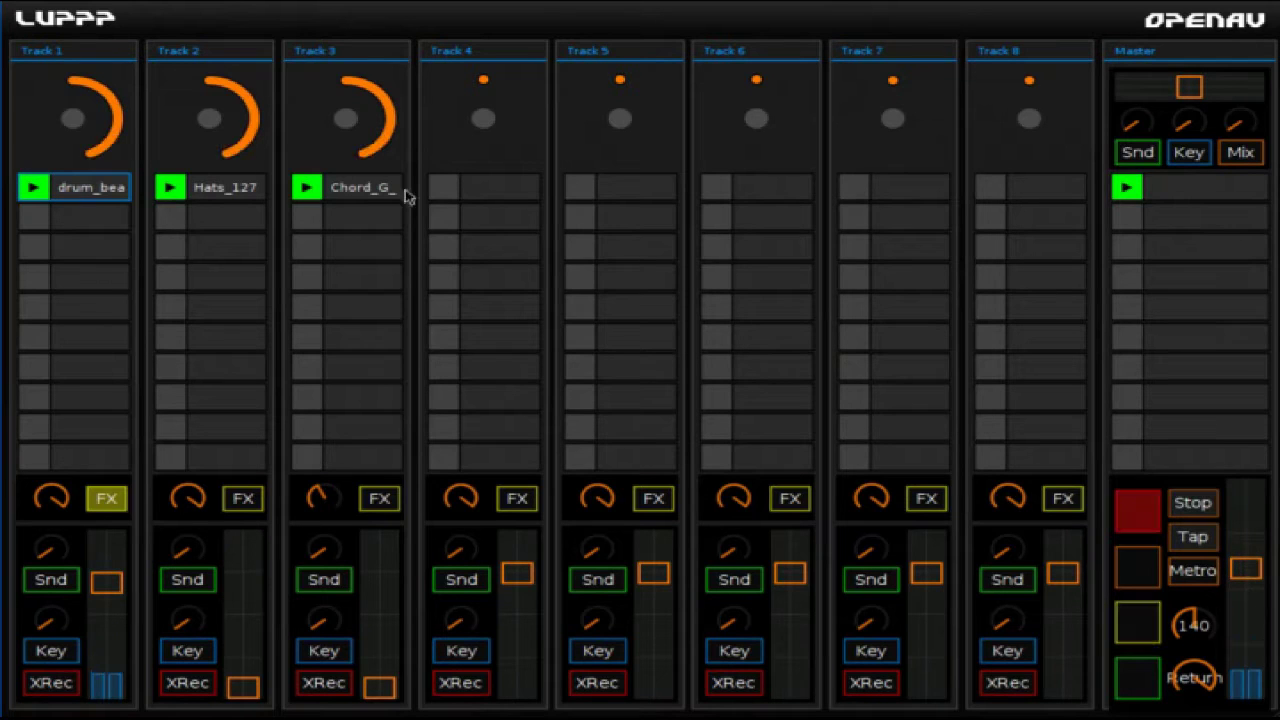
Step: Stop the hats and chord clips, enable Track 1's FX send, and stop playback
click(343, 229)
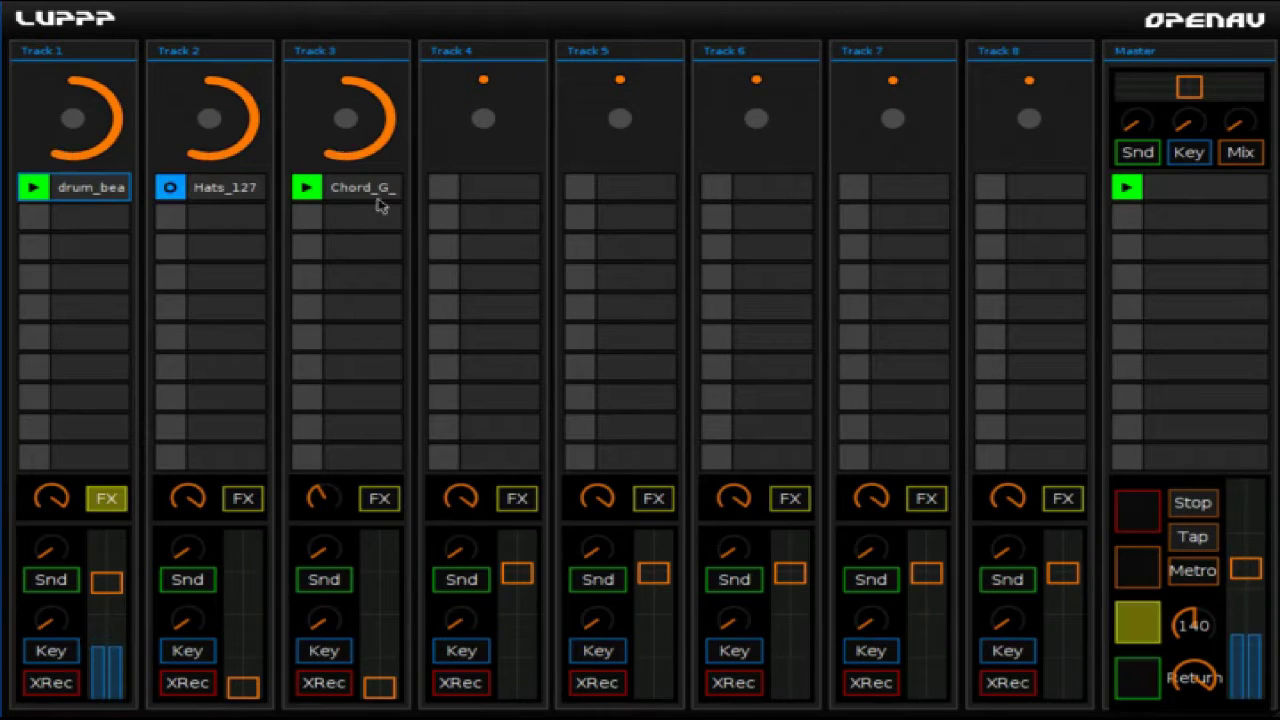
click(1183, 507)
click(1195, 508)
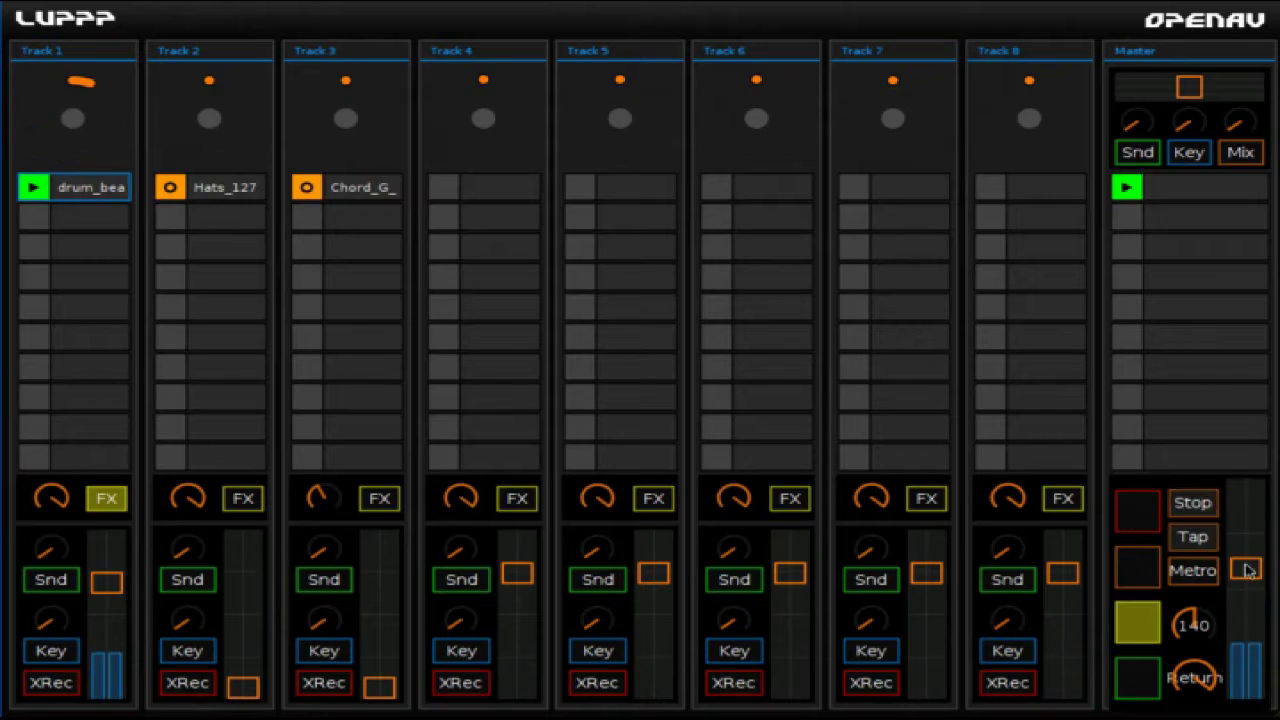
click(112, 505)
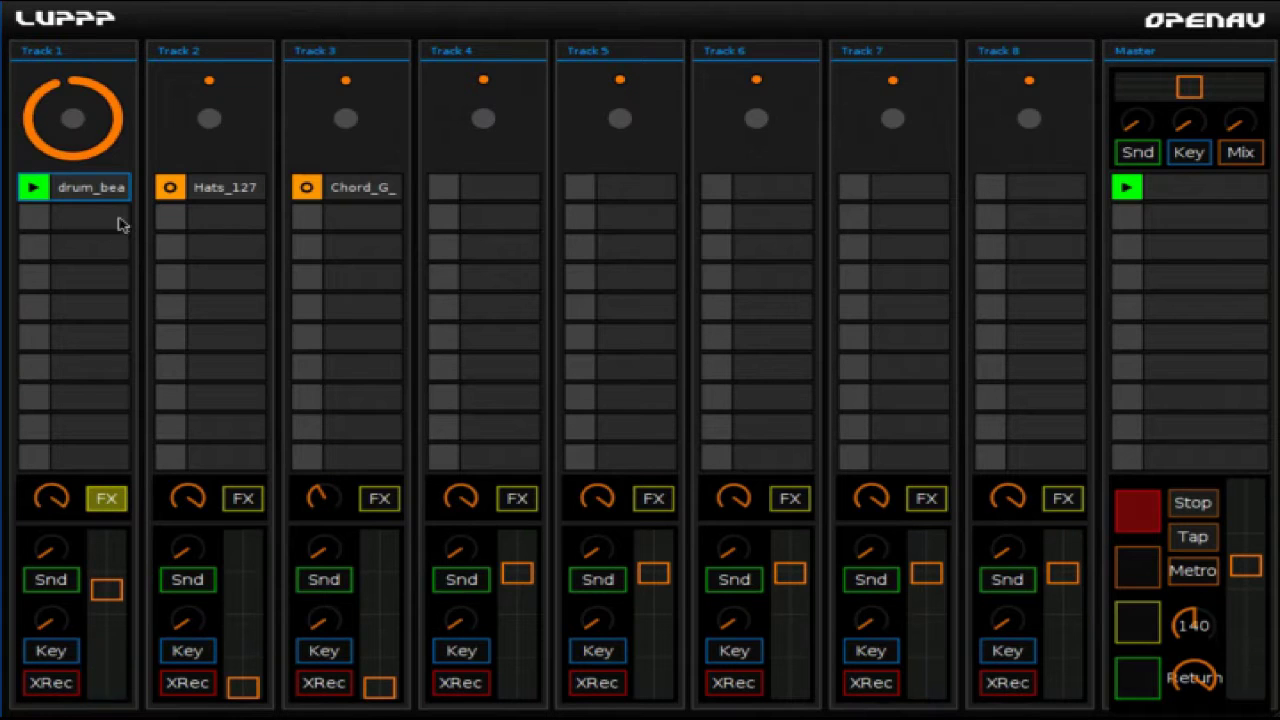
click(1205, 504)
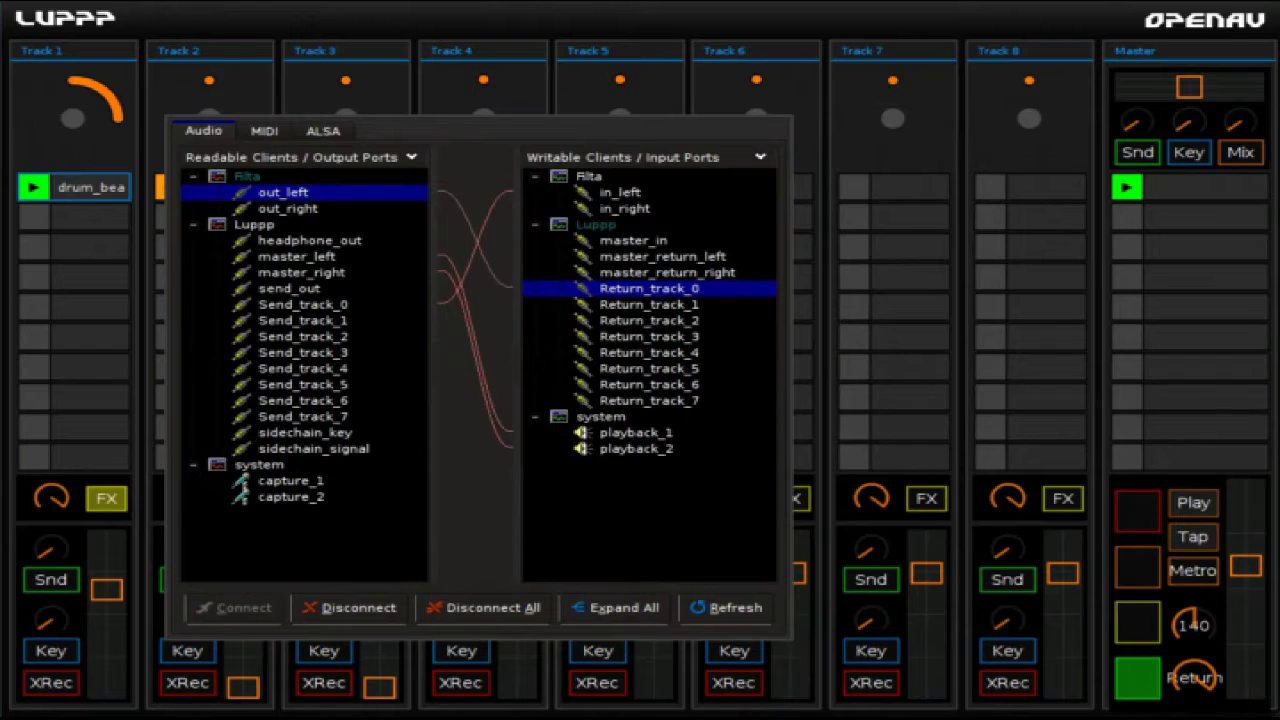
Step: Select Luppp's Send_track_0 and Filta's in_left, moving the Filta window aside
drag(961, 333, 972, 343)
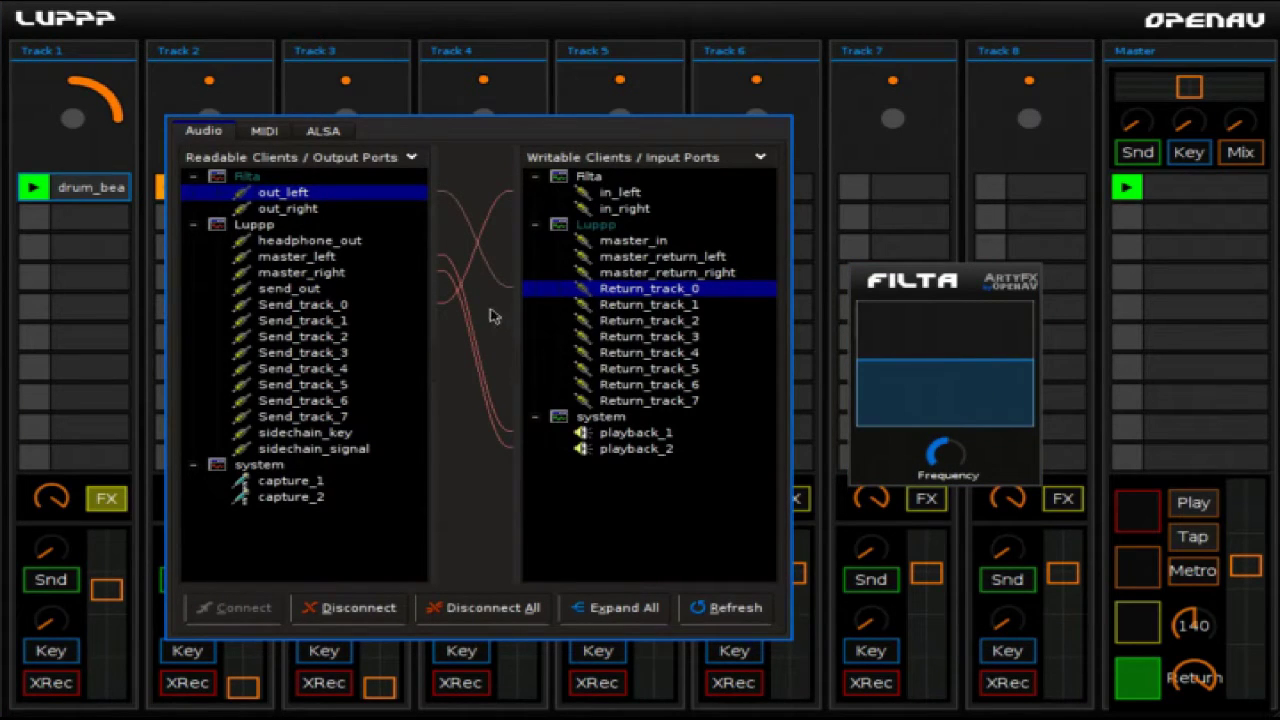
click(360, 306)
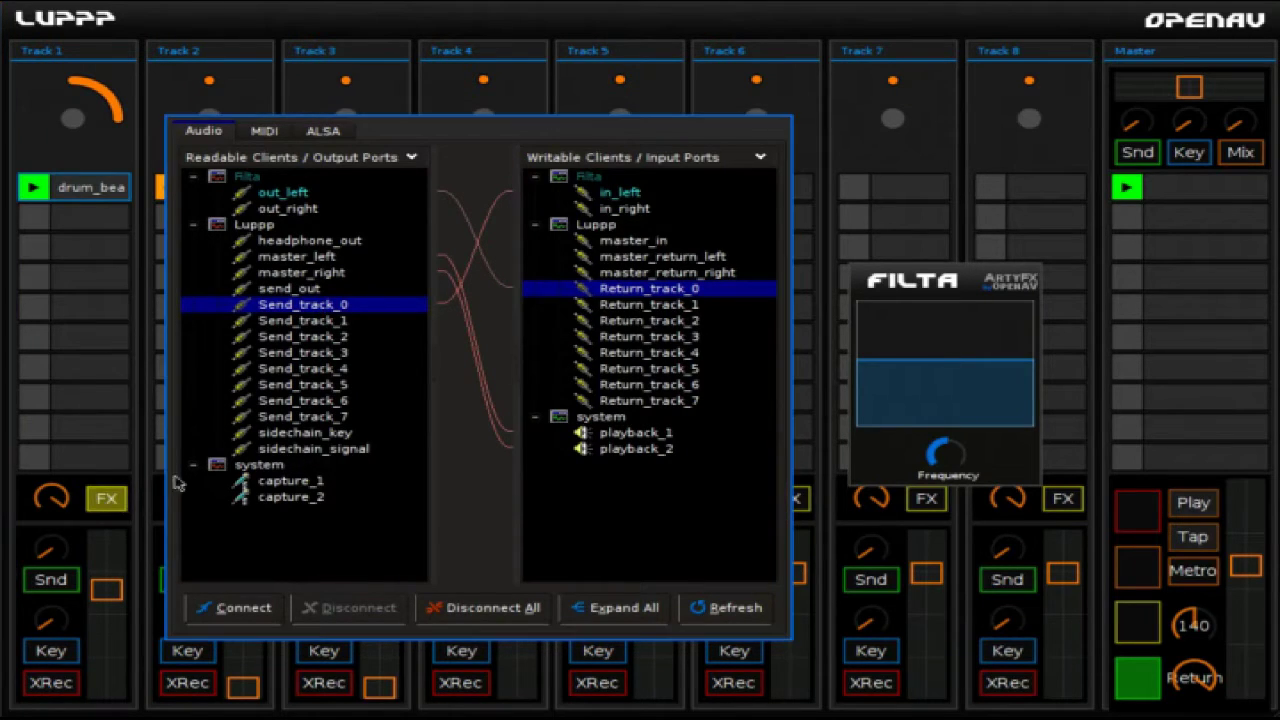
click(622, 193)
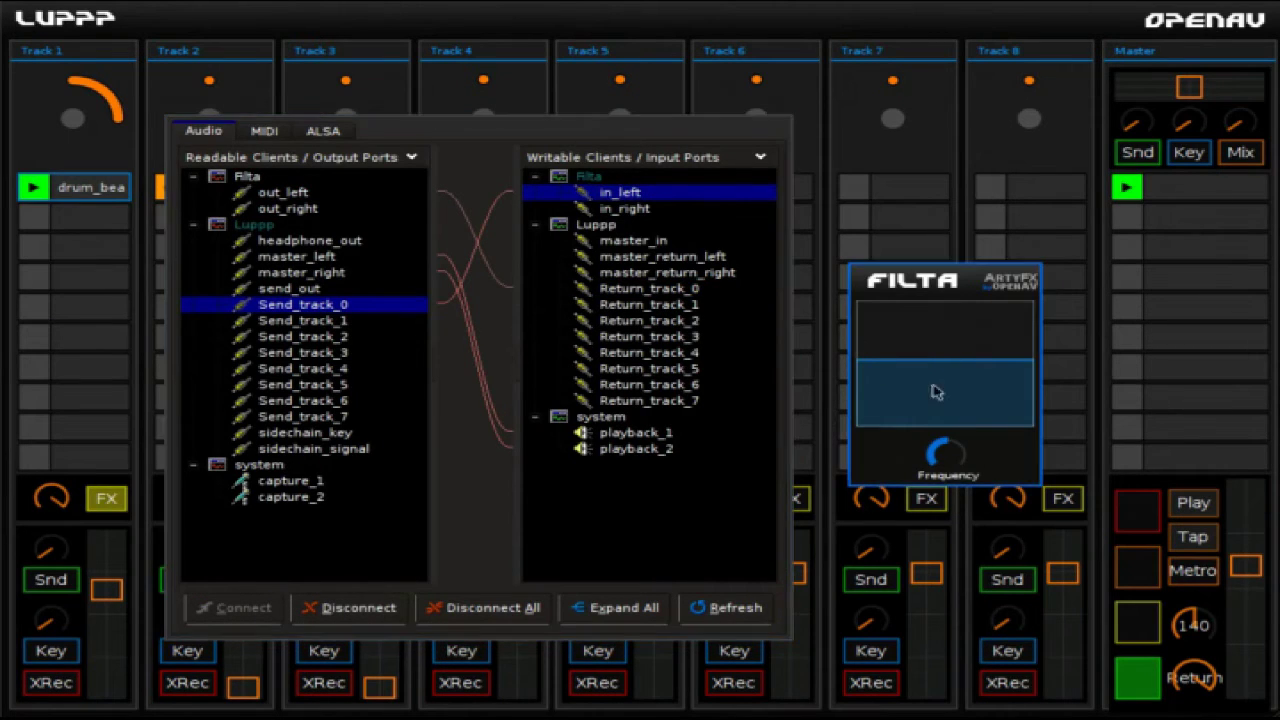
mouse_move(958, 380)
mouse_down()
mouse_move(967, 370)
mouse_move(975, 397)
mouse_up()
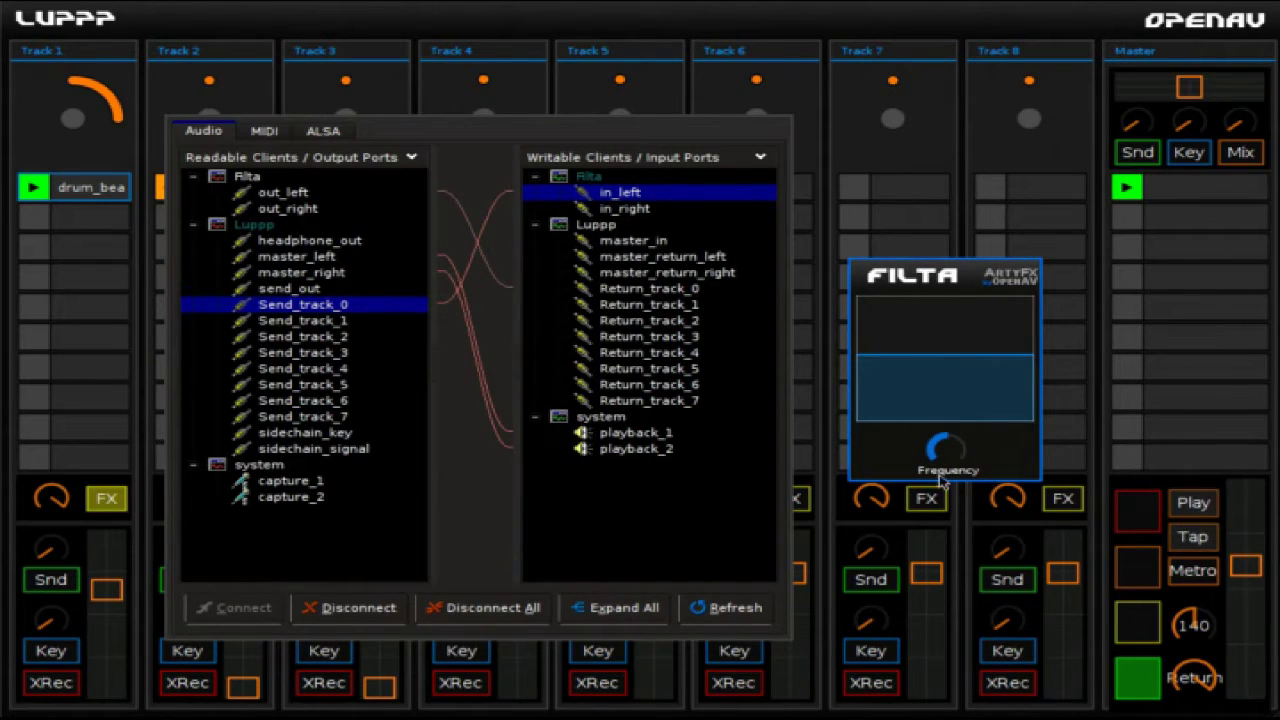
drag(936, 389, 960, 374)
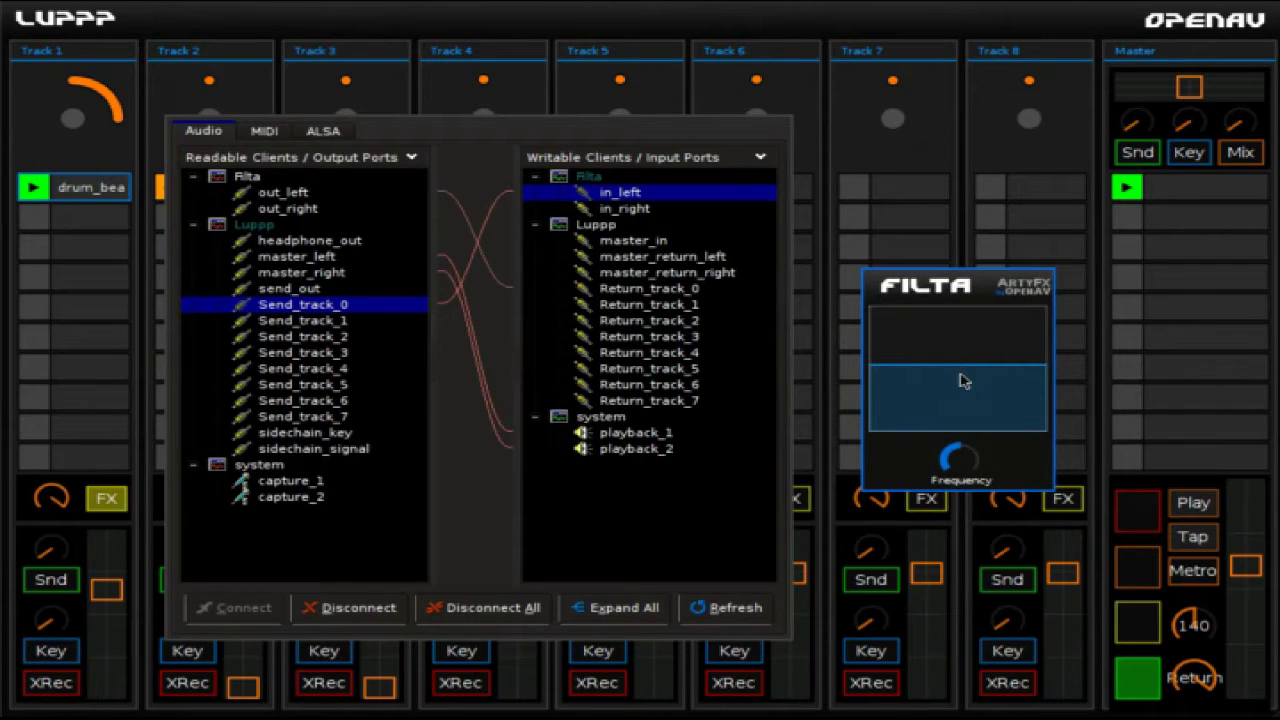
drag(963, 381, 975, 378)
Step: Confirm Filta's out_left feeds Return_track_0, reselect Send_track_0, and close the connections window
click(303, 194)
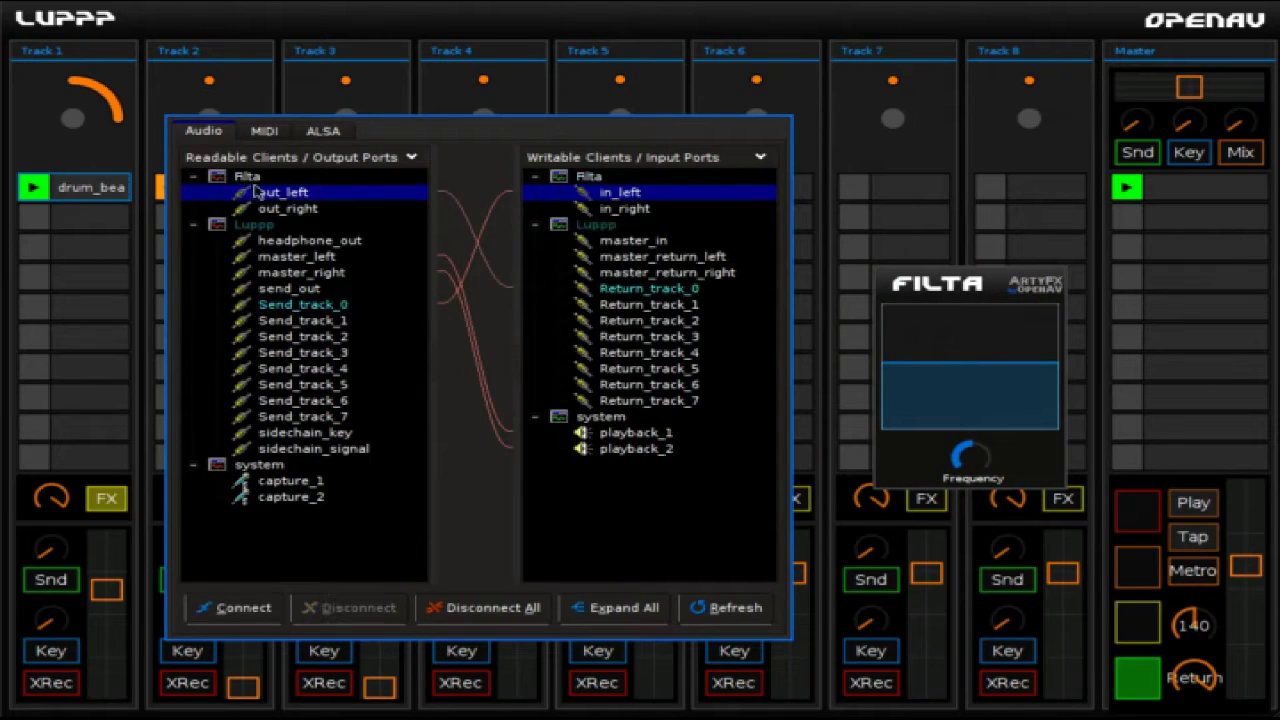
click(652, 290)
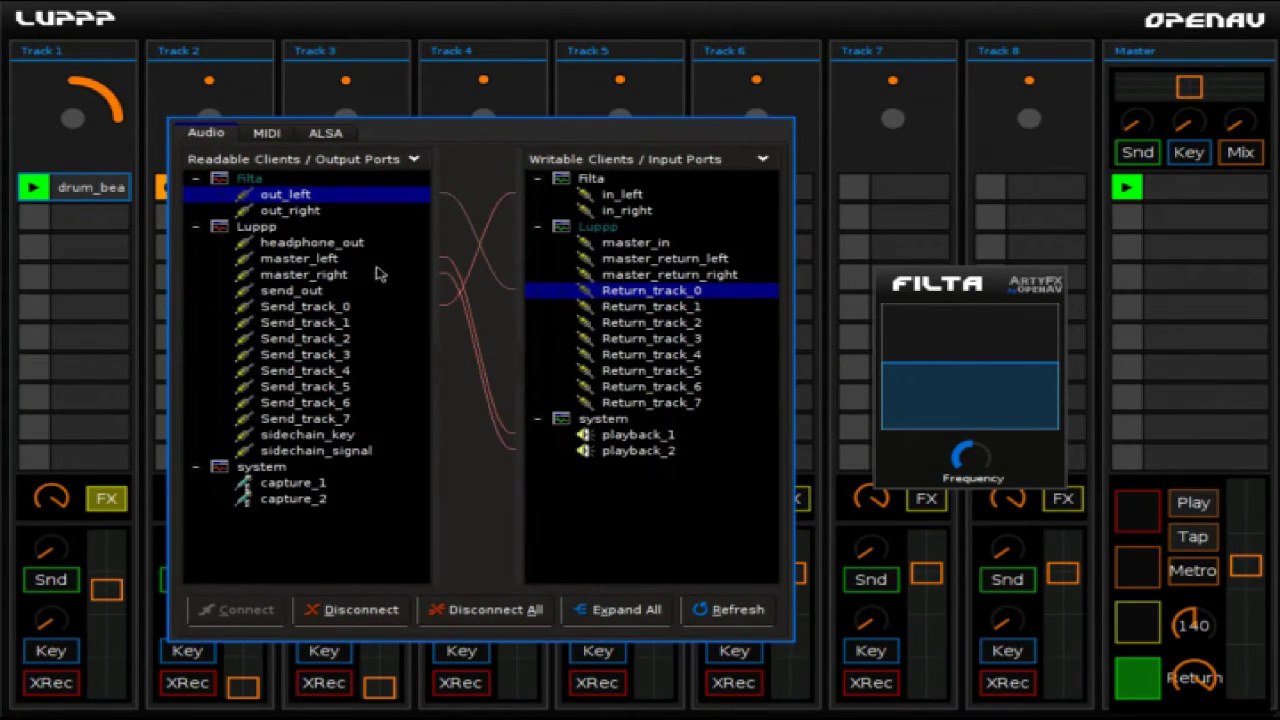
click(307, 324)
click(330, 307)
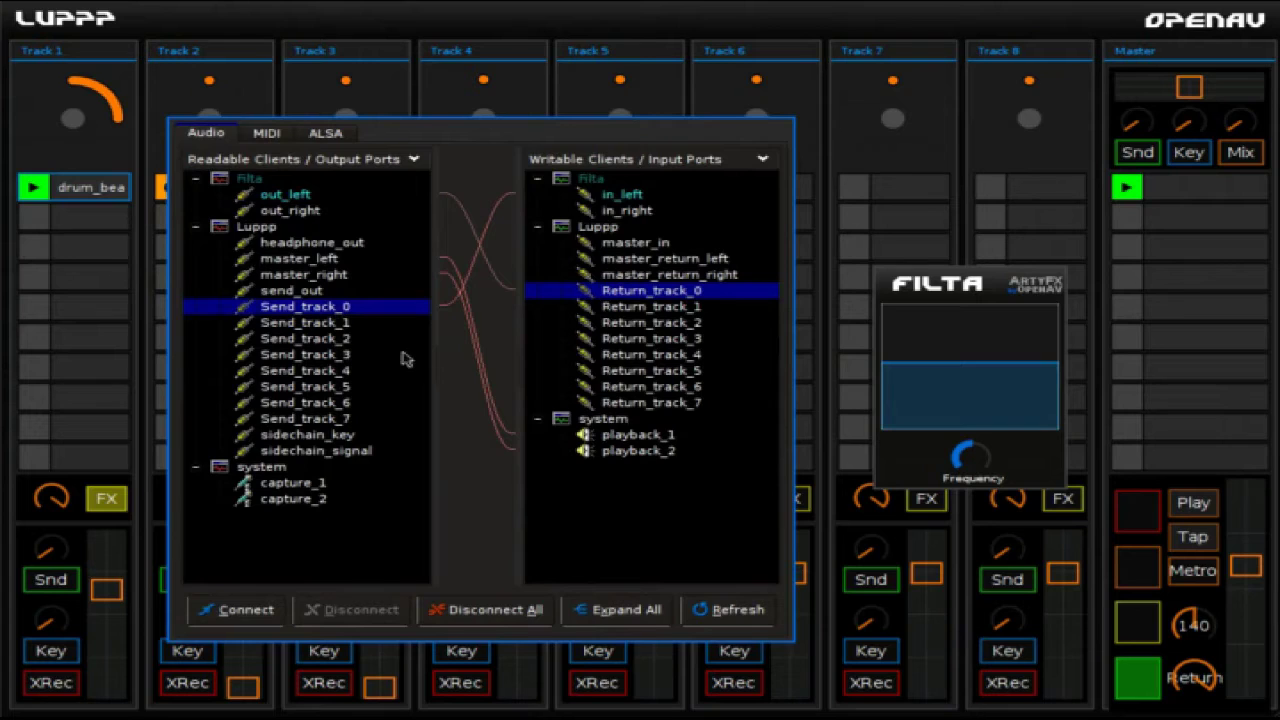
key(Escape)
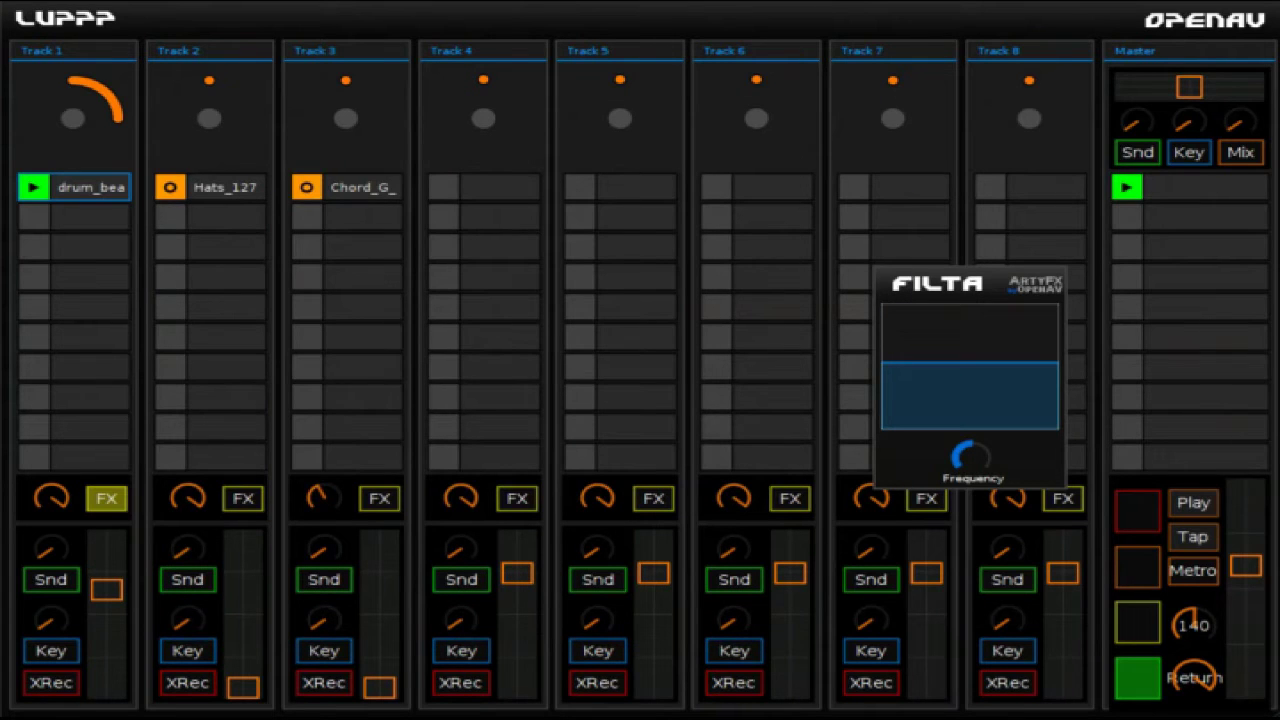
Step: Start playback, raise the Track 2 and Track 3 faders, and launch the master scene
drag(997, 380, 797, 303)
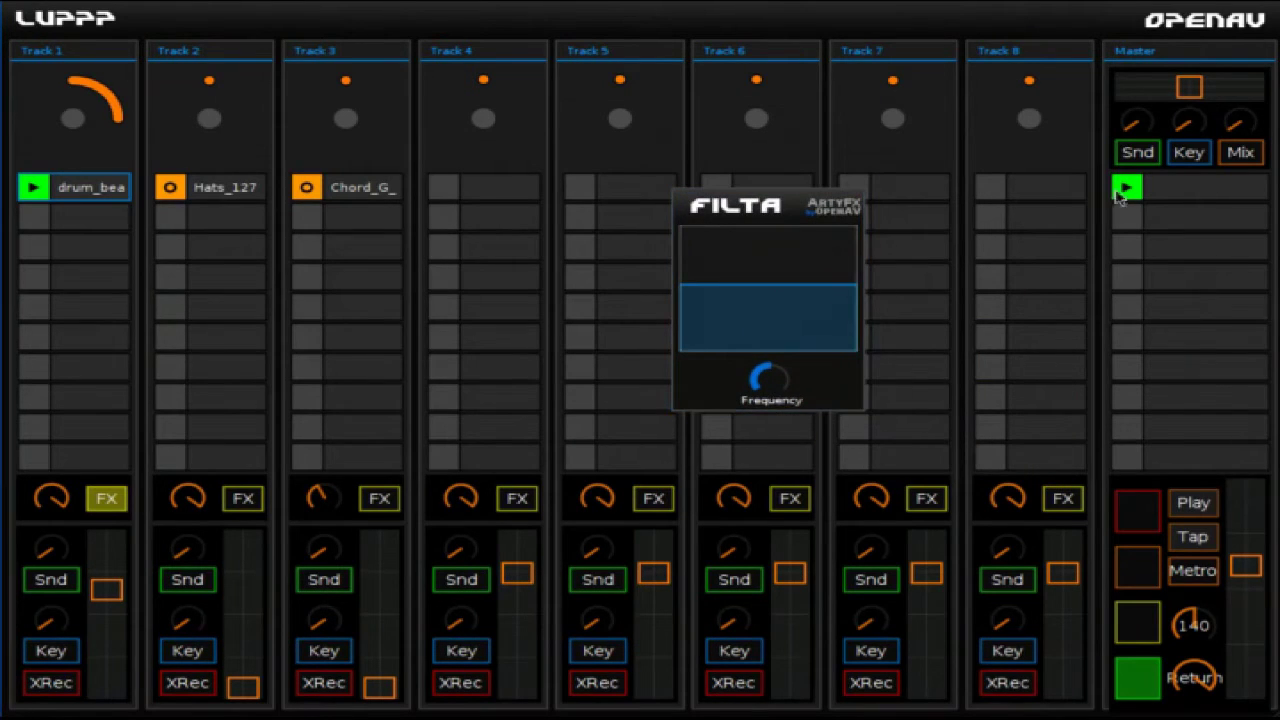
click(1193, 503)
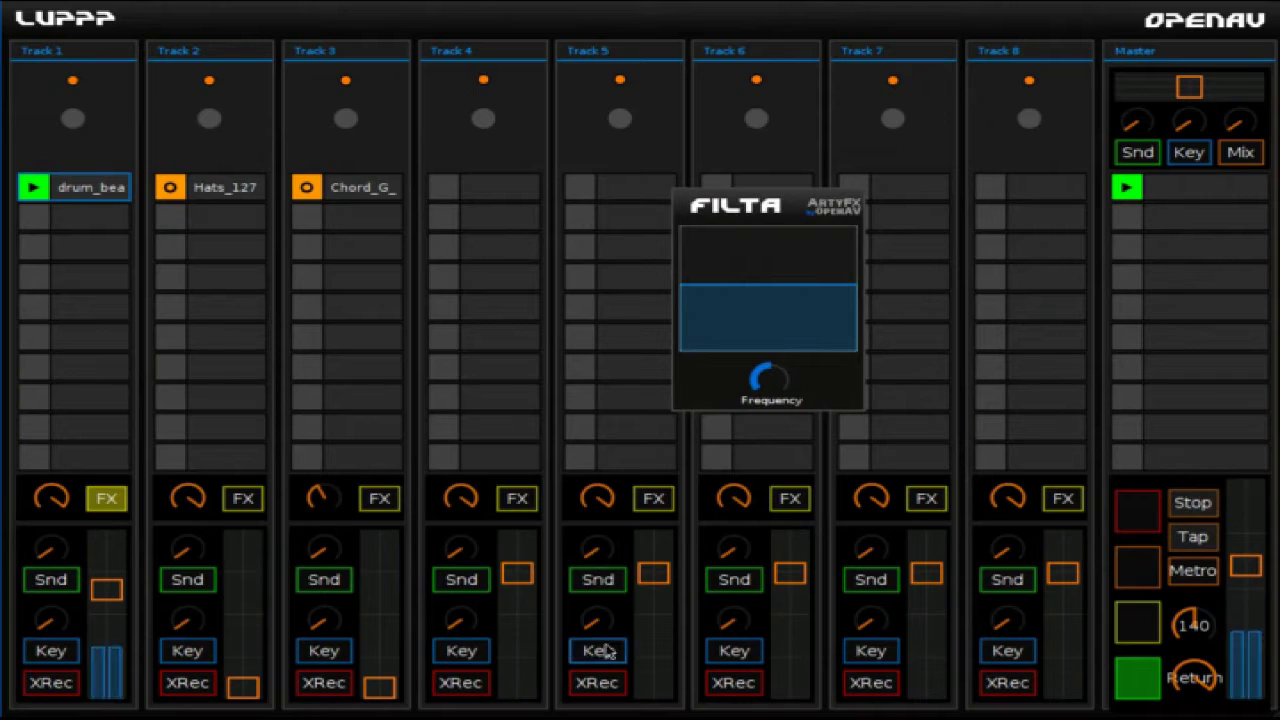
drag(250, 648, 242, 592)
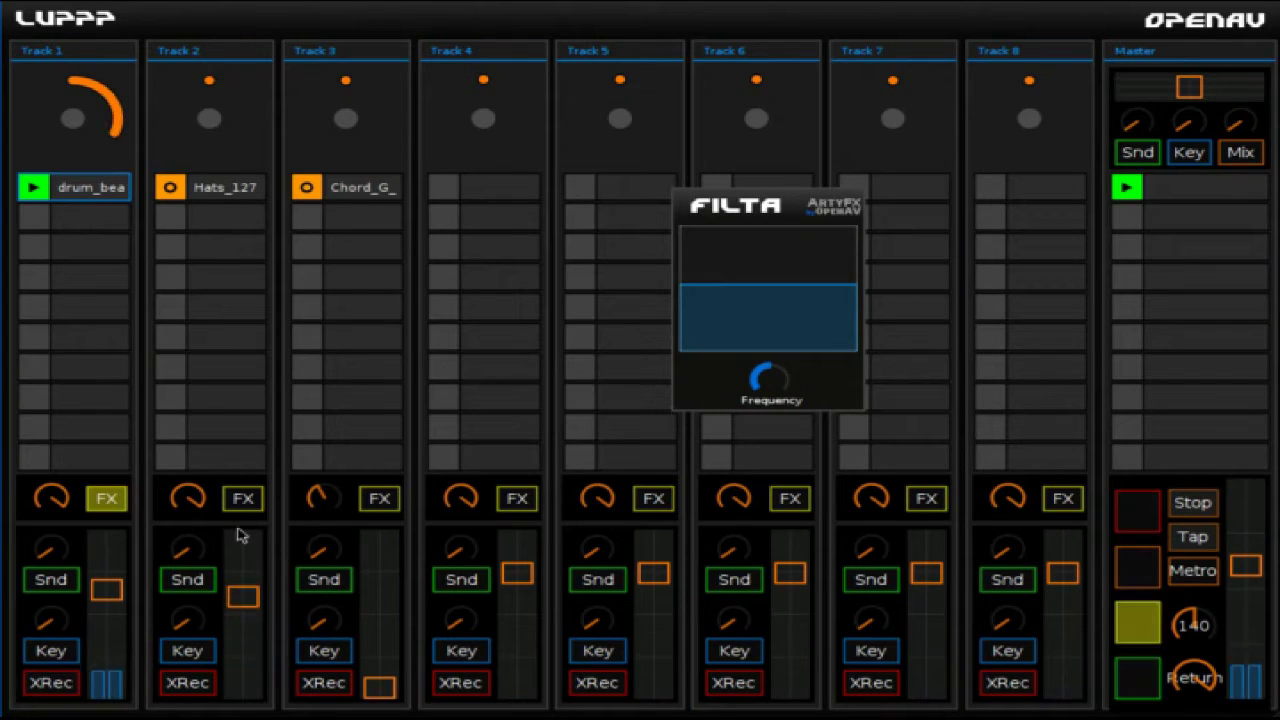
drag(391, 631, 386, 582)
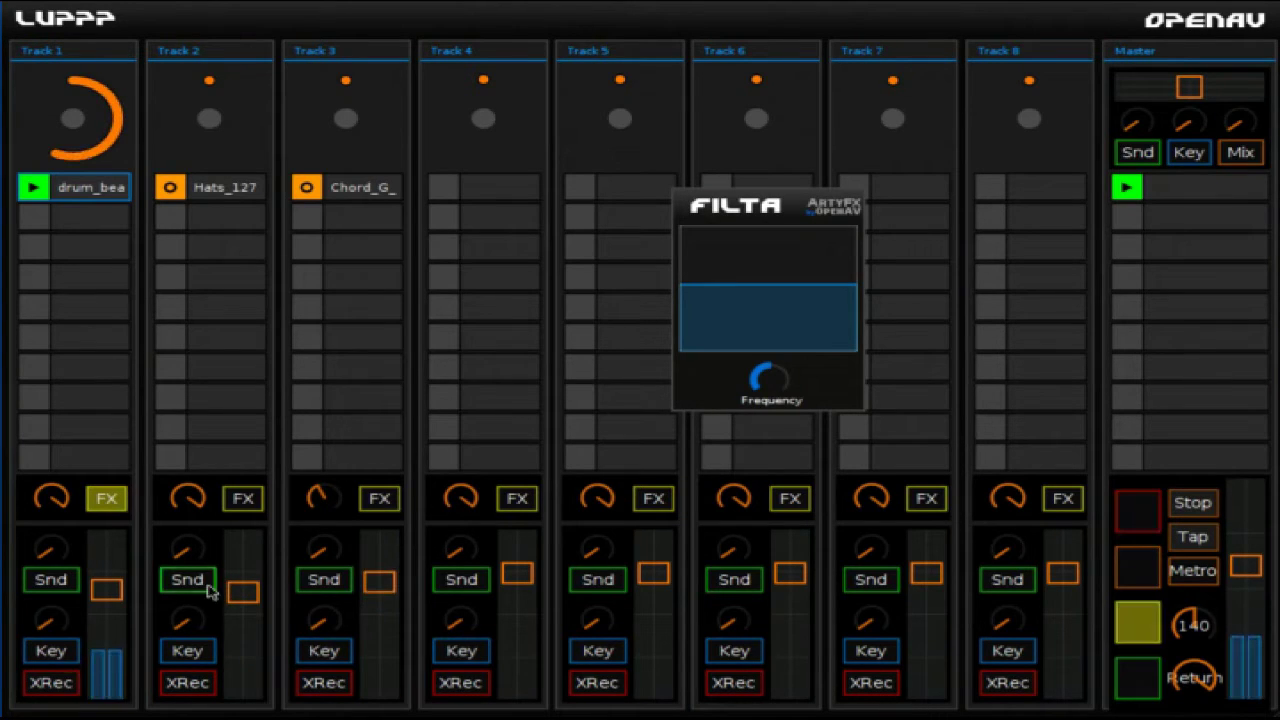
click(1127, 187)
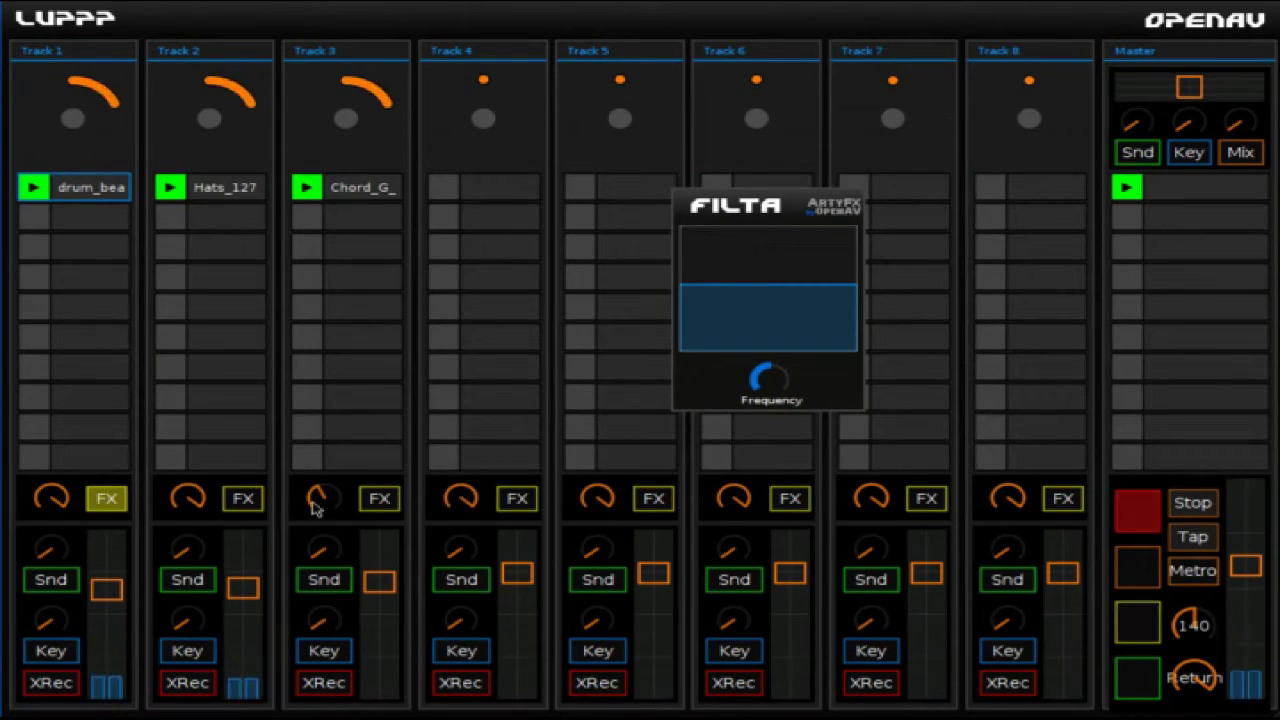
Step: Turn Filta's Frequency knob down into a lowpass, then stop playback
drag(770, 388, 783, 436)
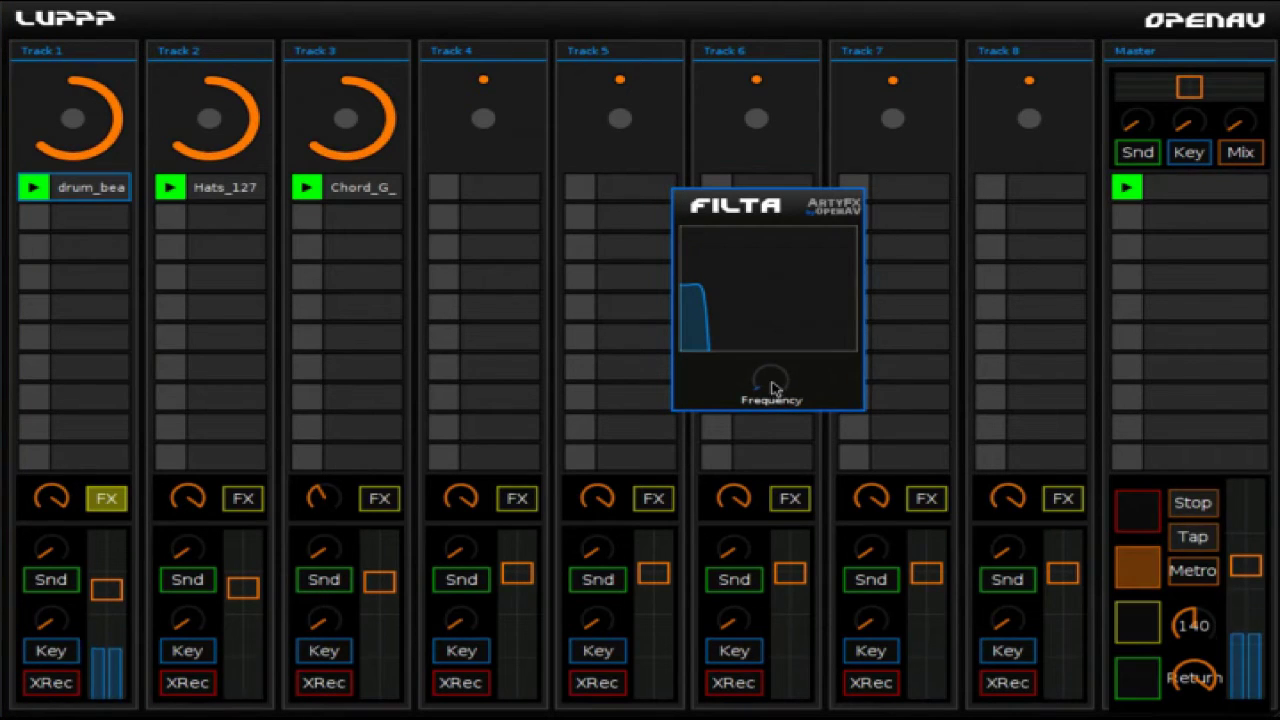
click(1192, 502)
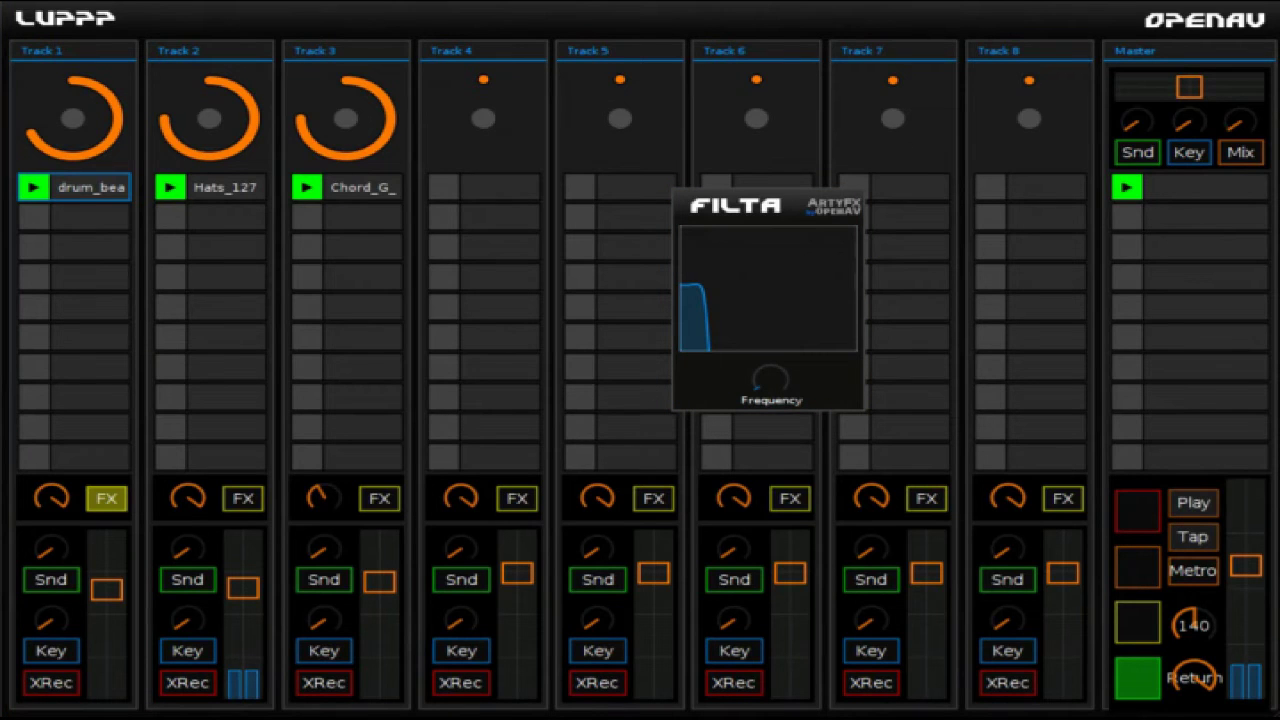
key(alt+Tab)
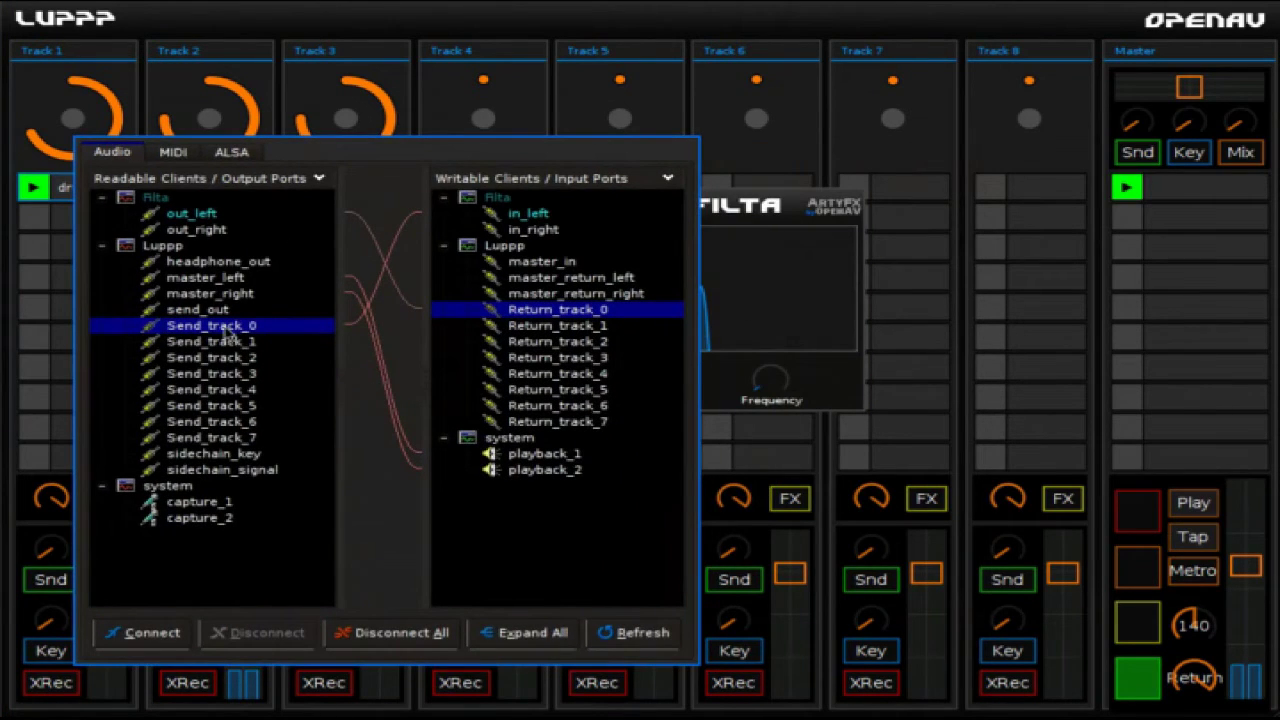
Step: Select Filta's out_left and in_left ports, then reposition the connections and Filta windows
click(192, 214)
click(510, 214)
drag(499, 406, 997, 497)
drag(767, 311, 752, 305)
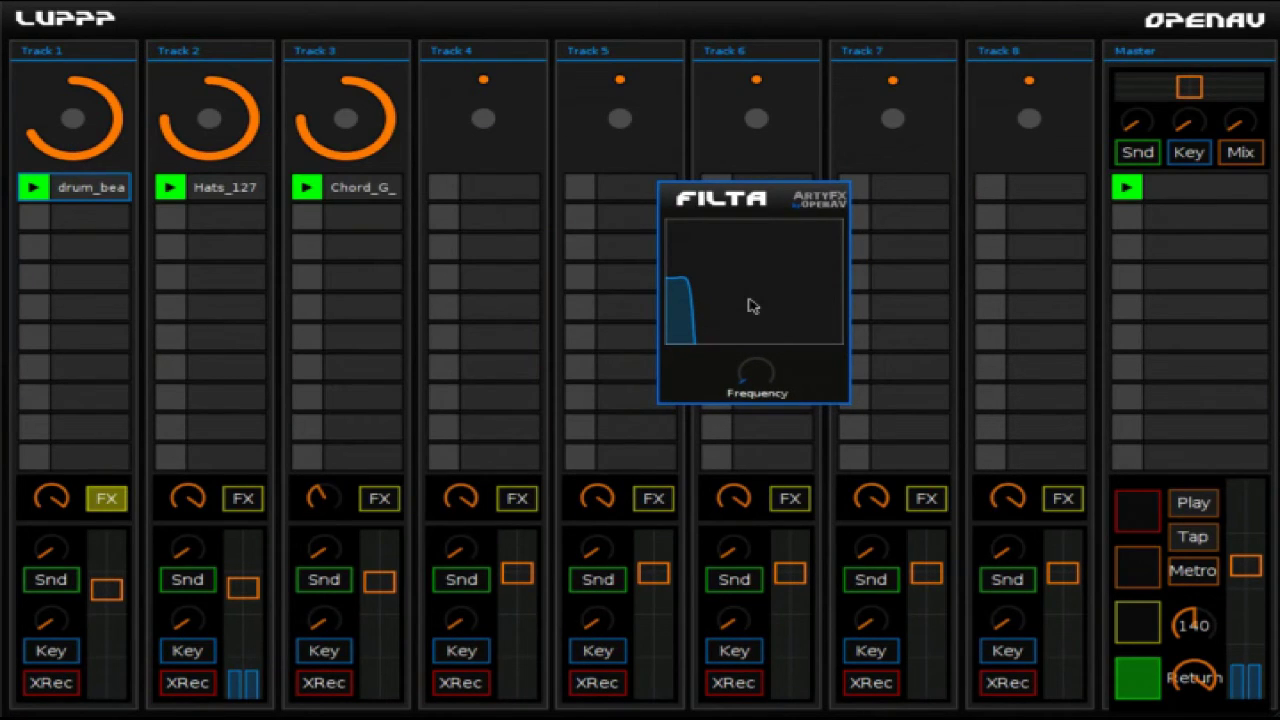